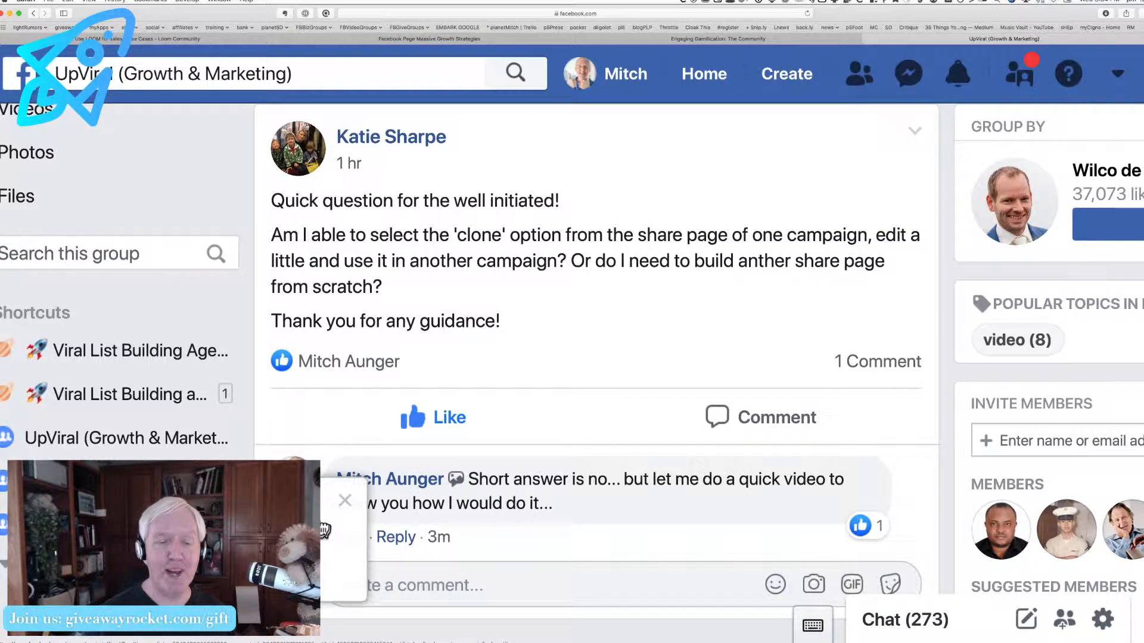
# - Dismiss the popup over the group post and switch from Facebook to the UpViral dashboard
pyautogui.click(345, 501)
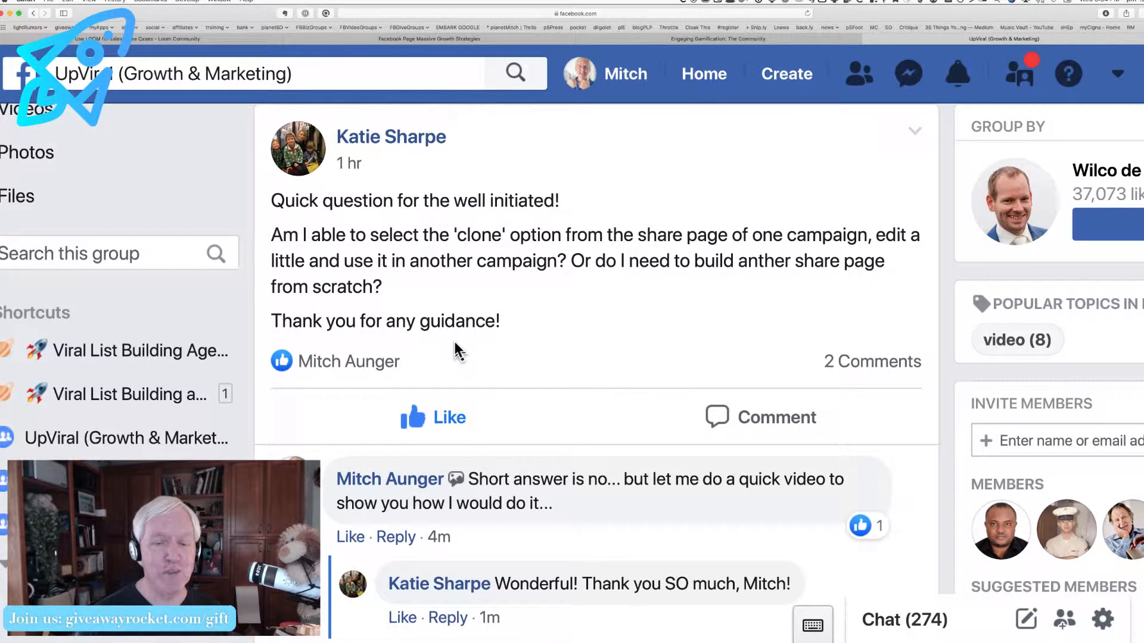
pyautogui.press('super+Tab')
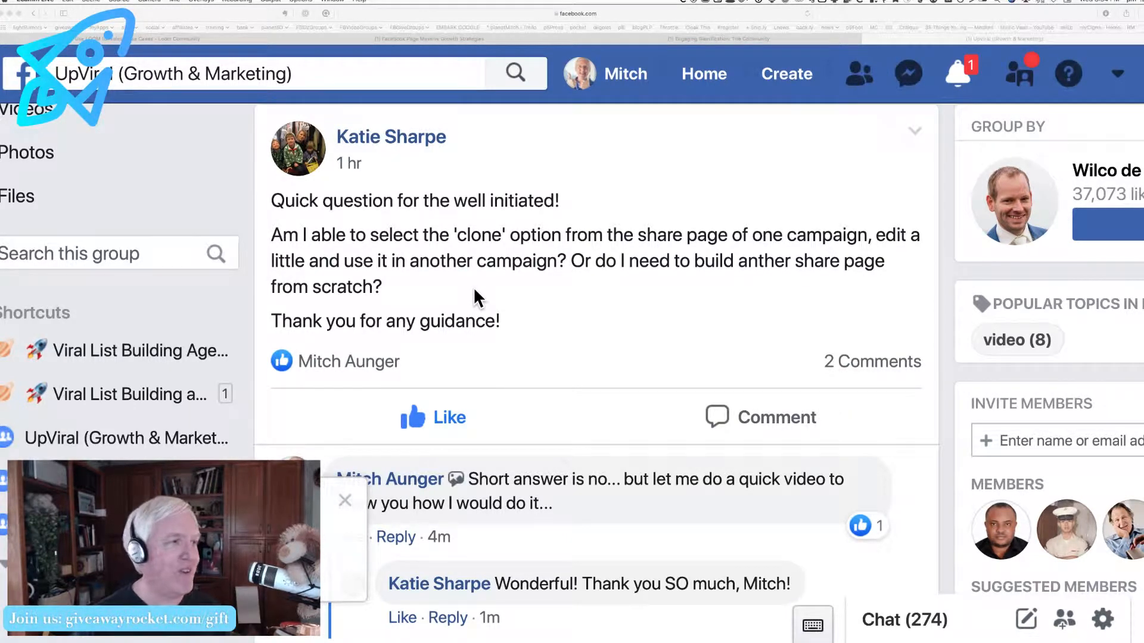
pyautogui.press('super+Tab')
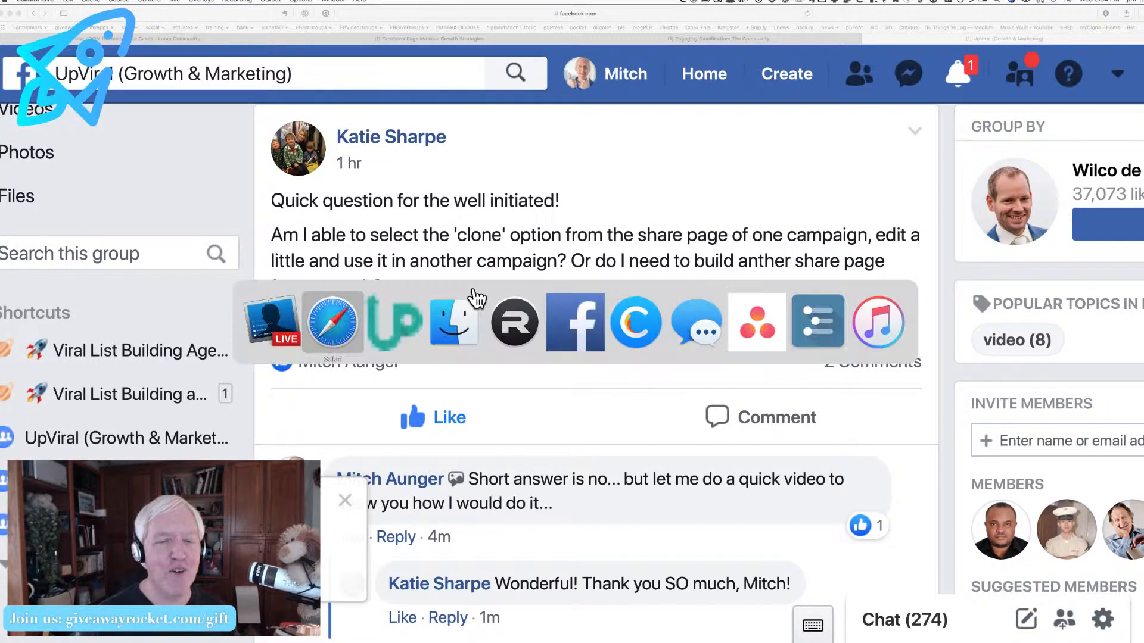
pyautogui.press('super+Tab')
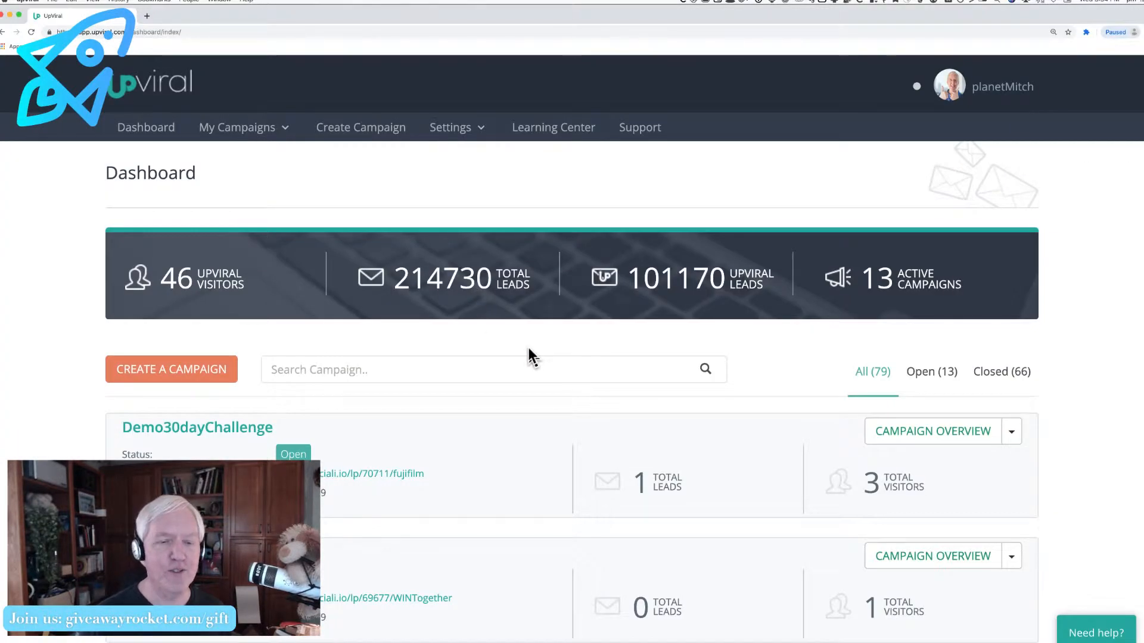
# - Open the Fuji May 2019 campaign from the dashboard and go to the share pages in its setup
pyautogui.scroll(-7, 464, 369)
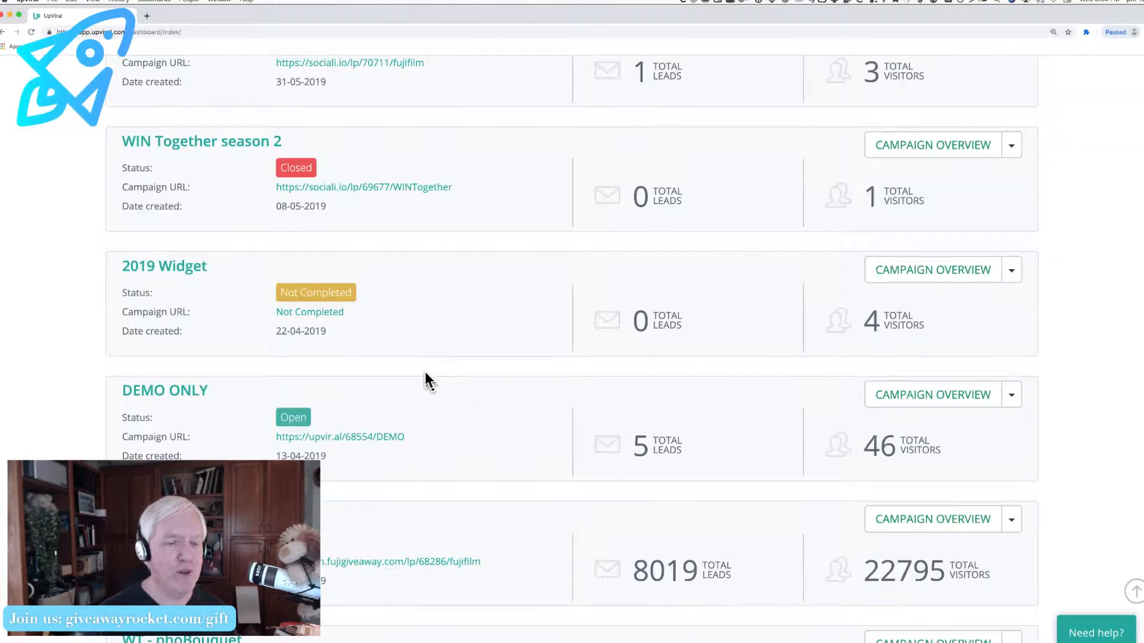
pyautogui.click(170, 516)
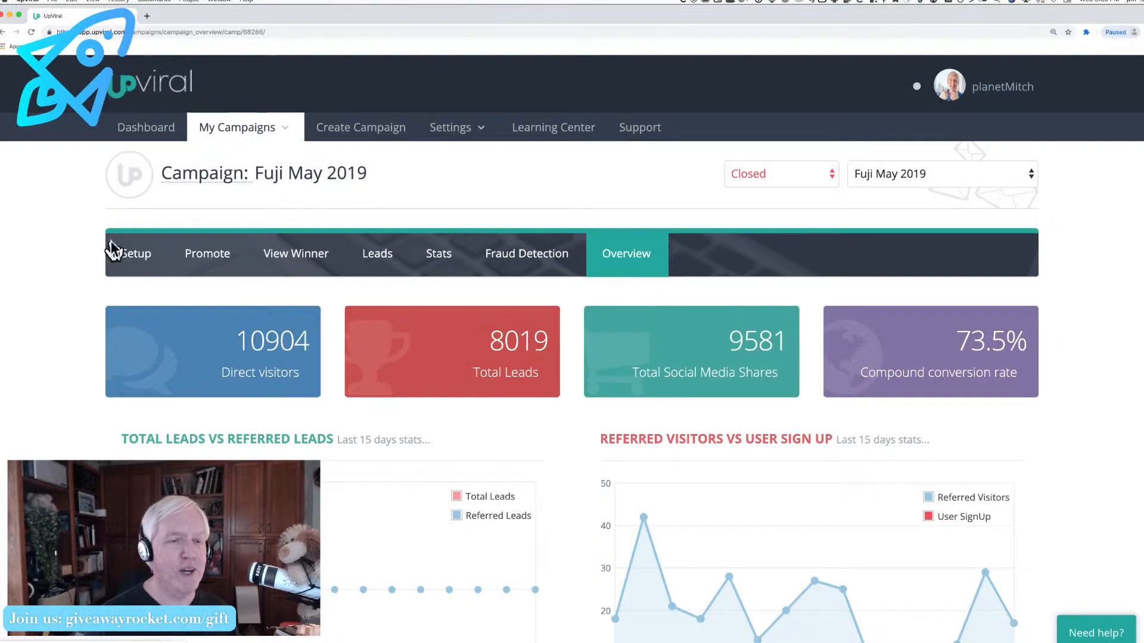
pyautogui.click(135, 258)
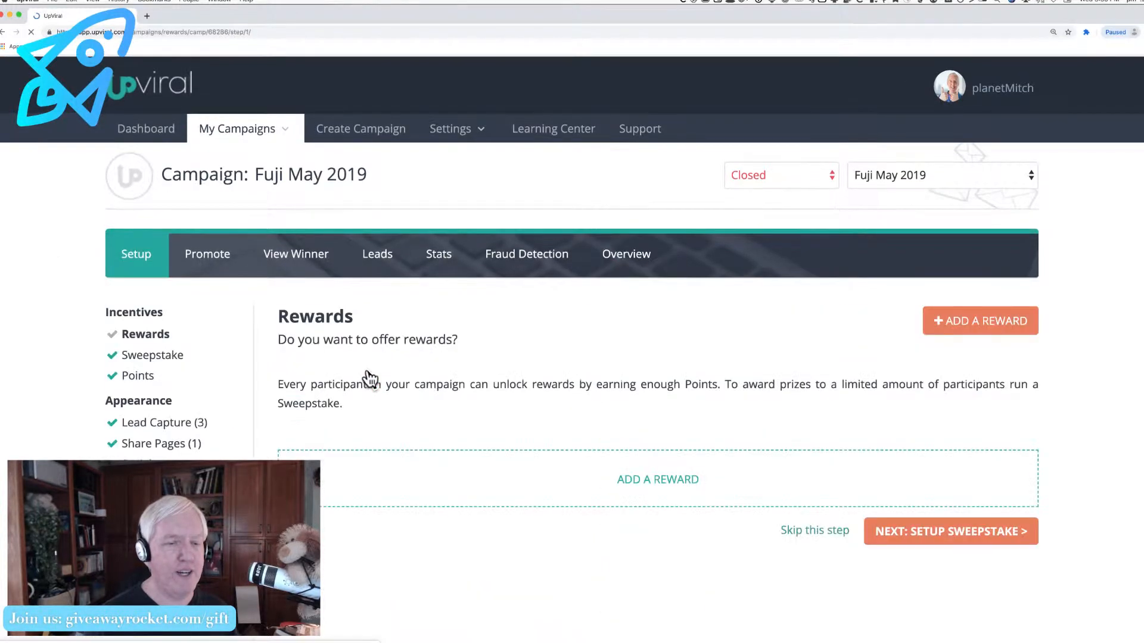
pyautogui.click(168, 444)
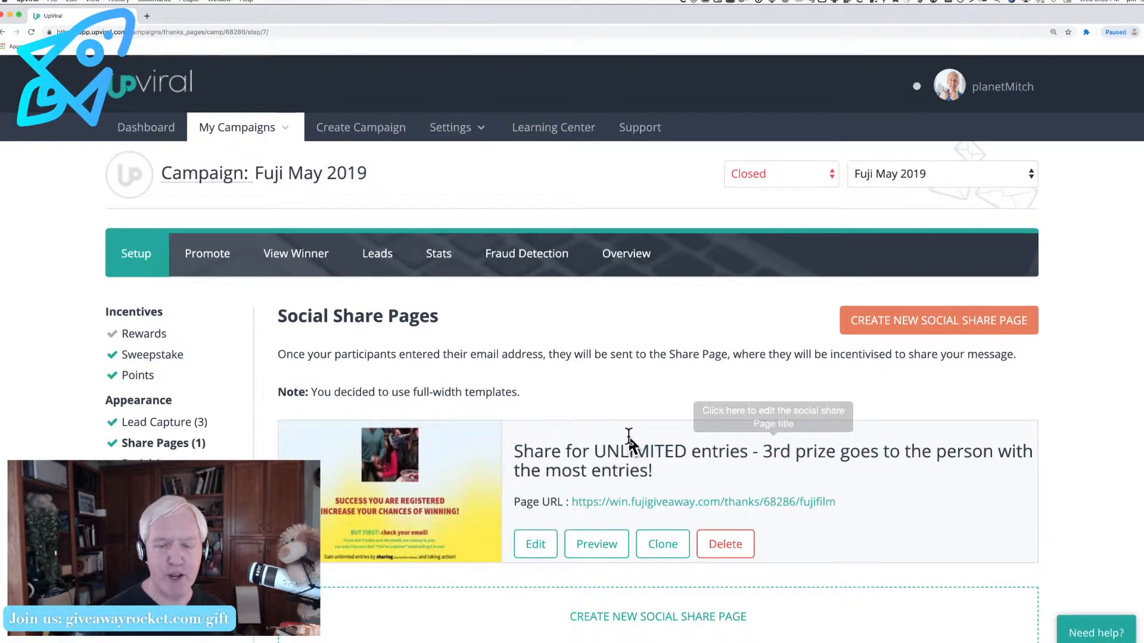
# - Preview the campaign's "Share for UNLIMITED entries" share page and close the preview
pyautogui.click(587, 549)
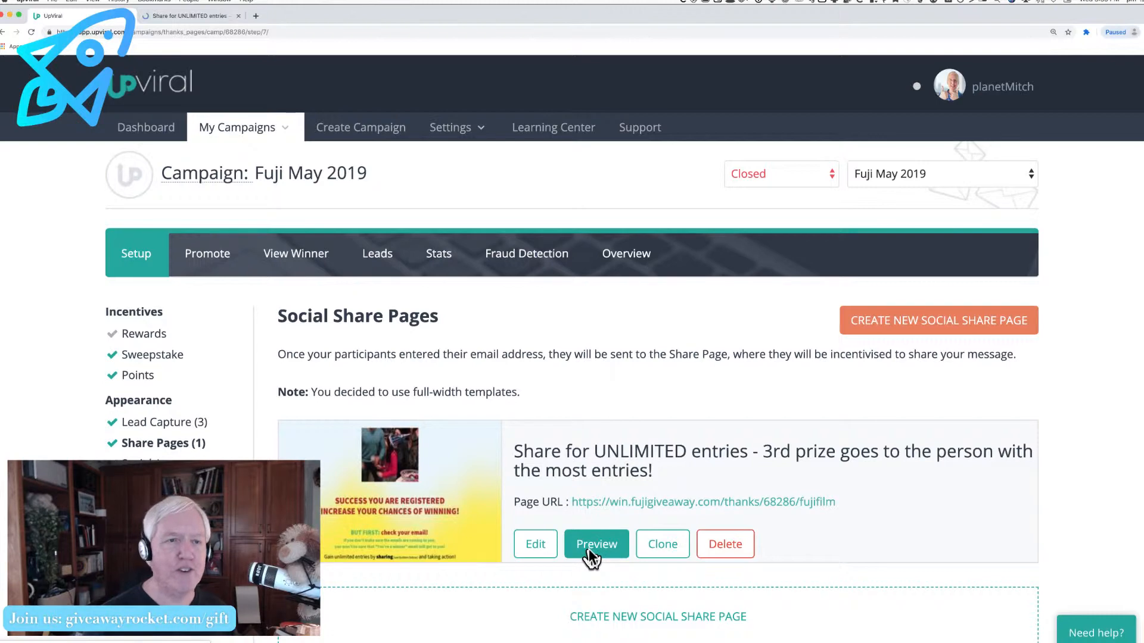
pyautogui.click(185, 16)
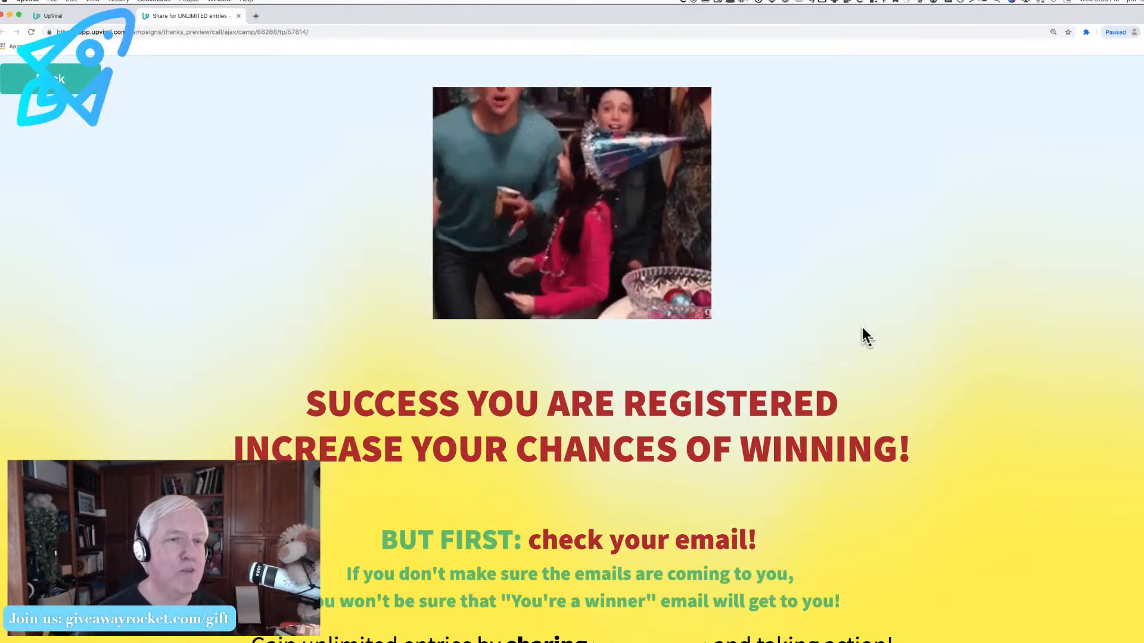
pyautogui.click(238, 16)
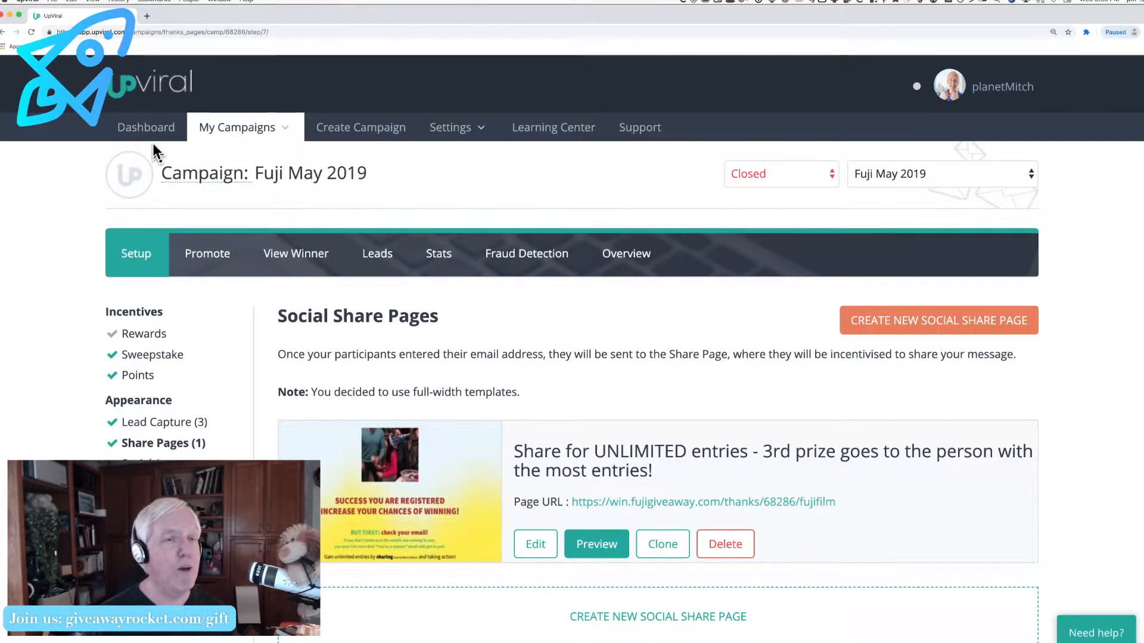
# - Open a second browser window and load app.upviral.com in it
pyautogui.click(52, 1)
pyautogui.click(77, 19)
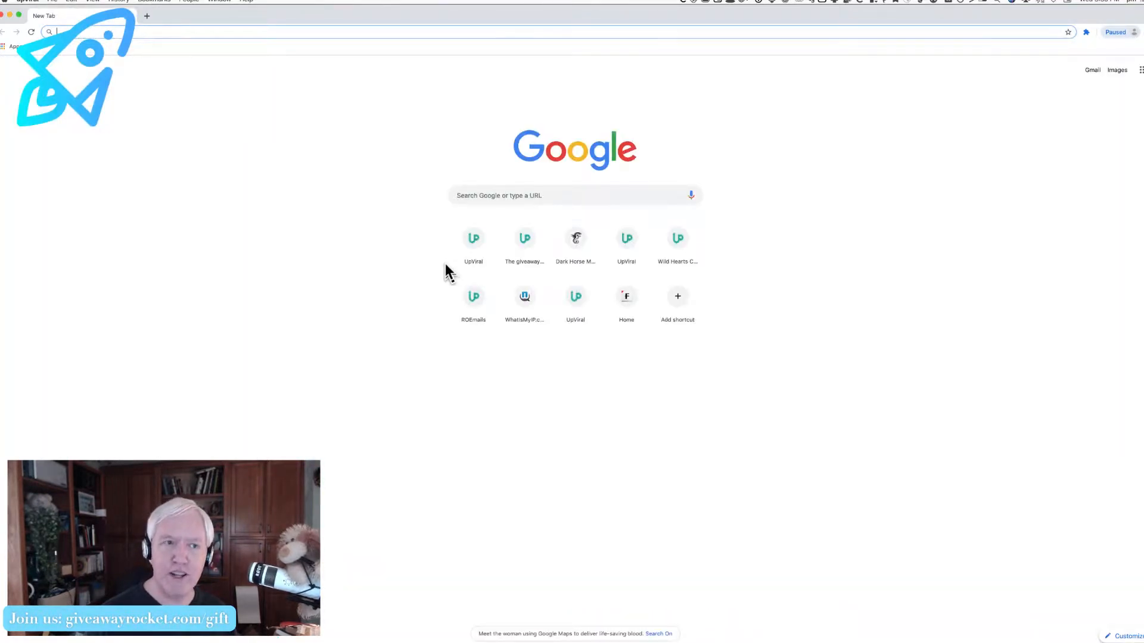
pyautogui.write('app.upviral.com')
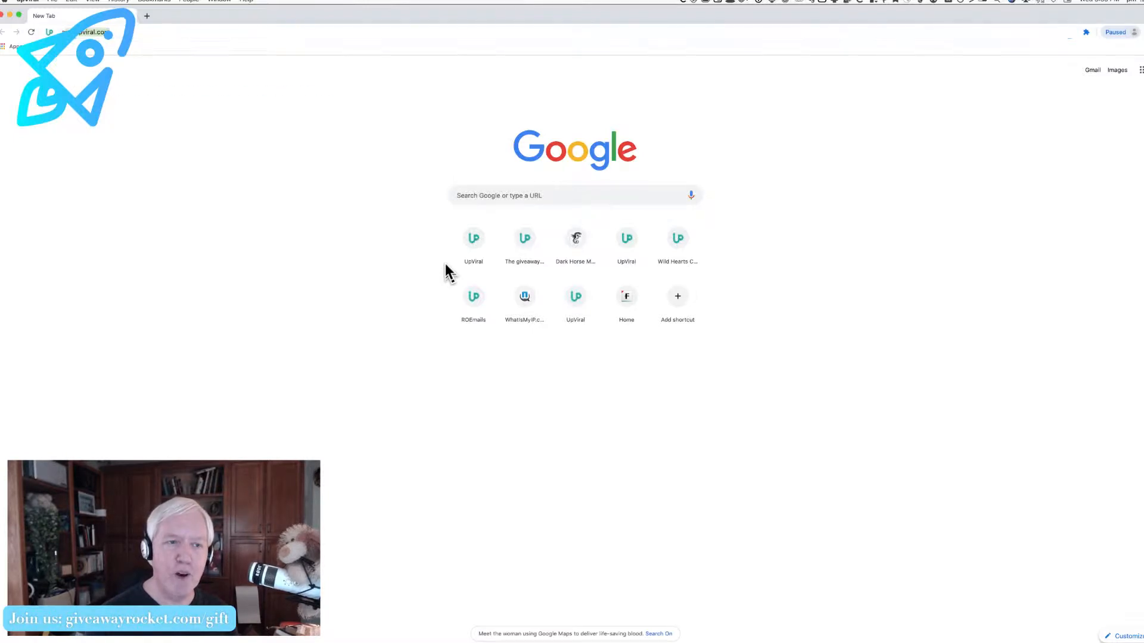
pyautogui.press('Return')
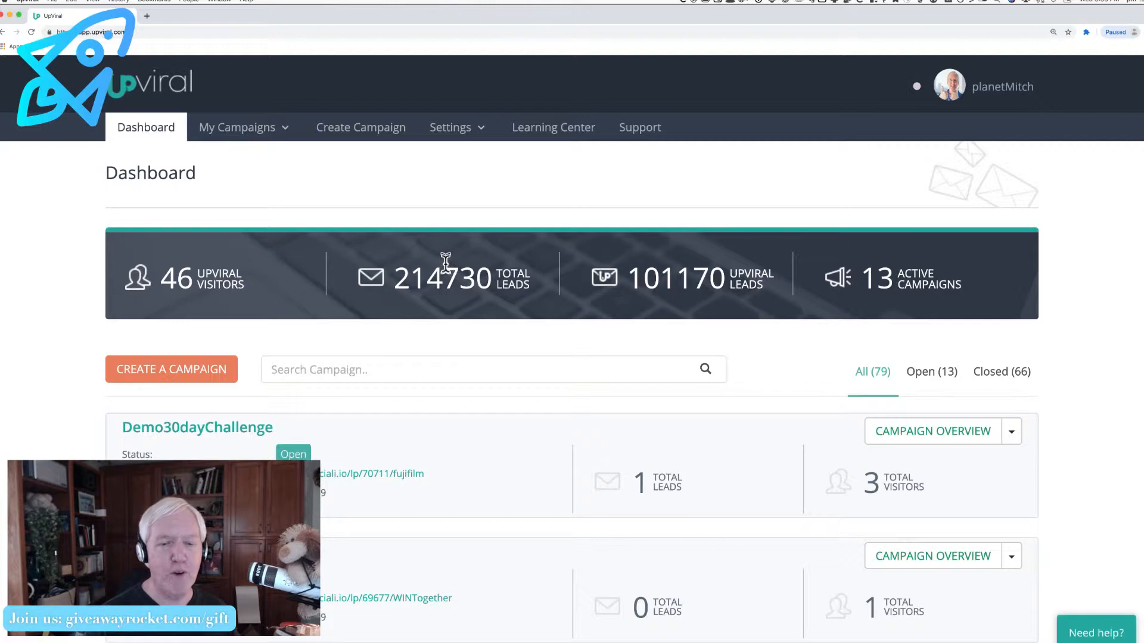
# - Arrange the two UpViral windows side by side and open the Fuji May 2019 share page for editing
pyautogui.hotkey('ctrl', 'alt', 'Right')
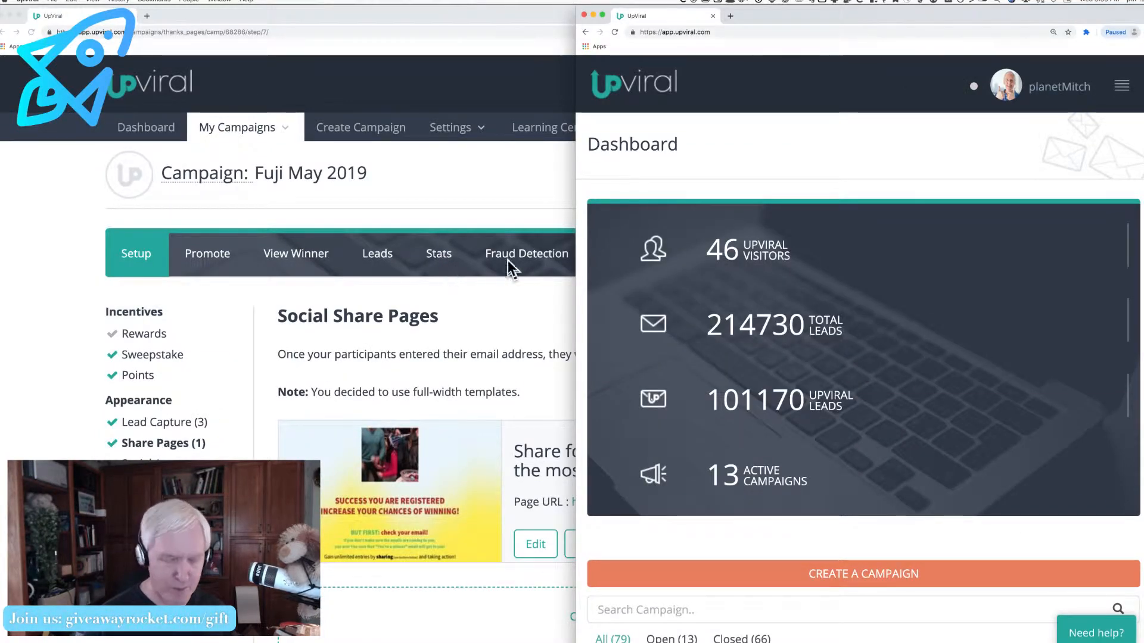
pyautogui.press('super+minus')
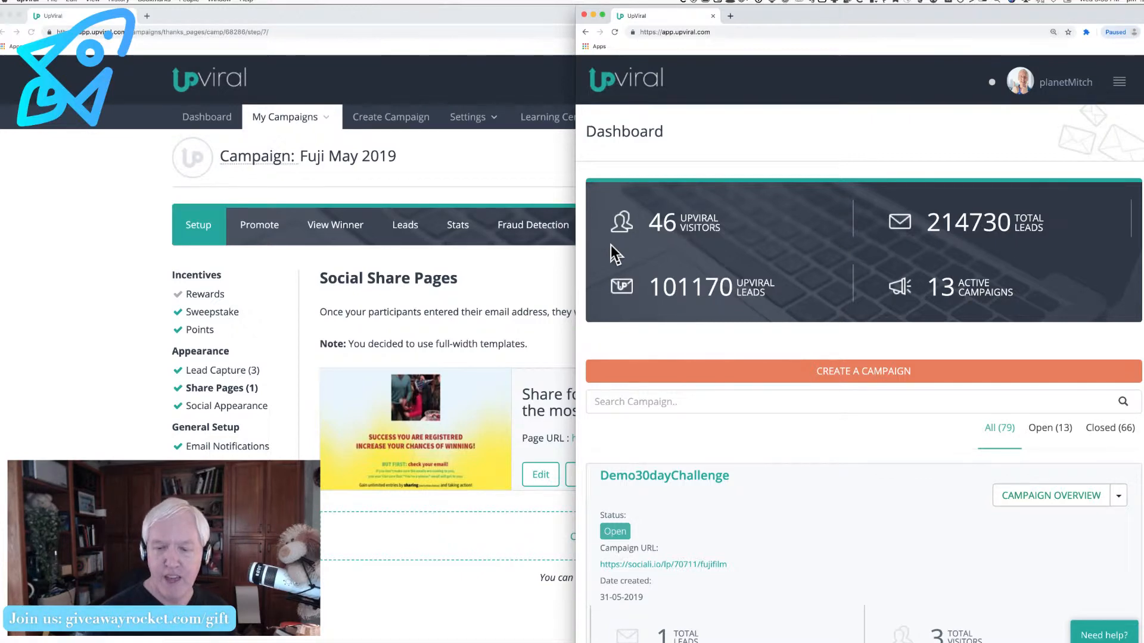
pyautogui.click(188, 327)
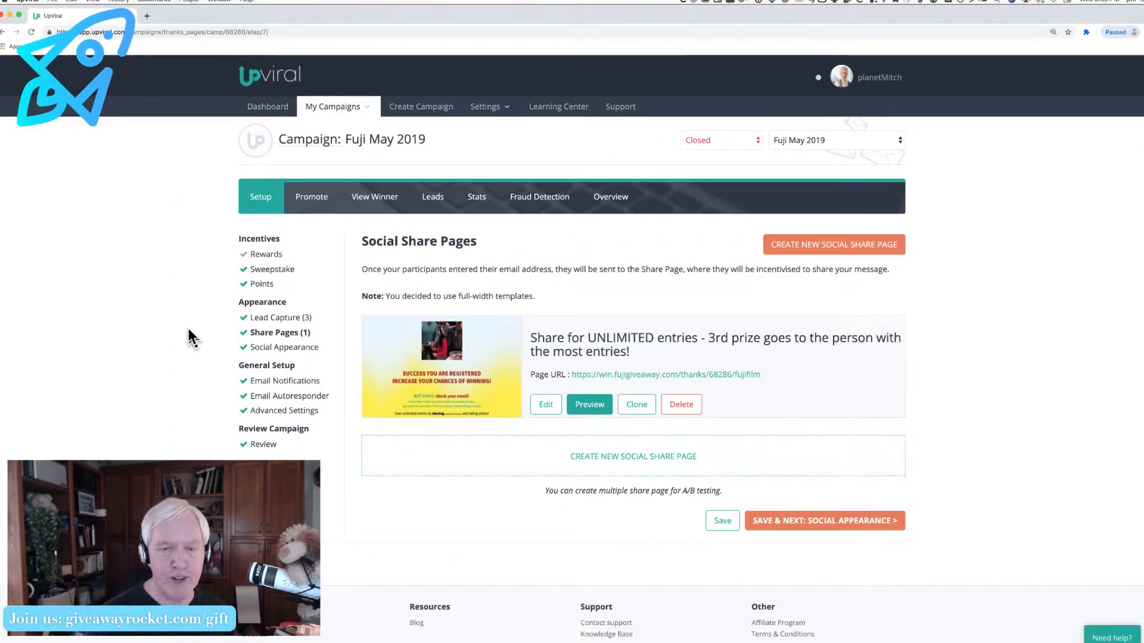
pyautogui.hotkey('ctrl', 'alt', 'Right')
pyautogui.hotkey('ctrl', 'alt', 'Left')
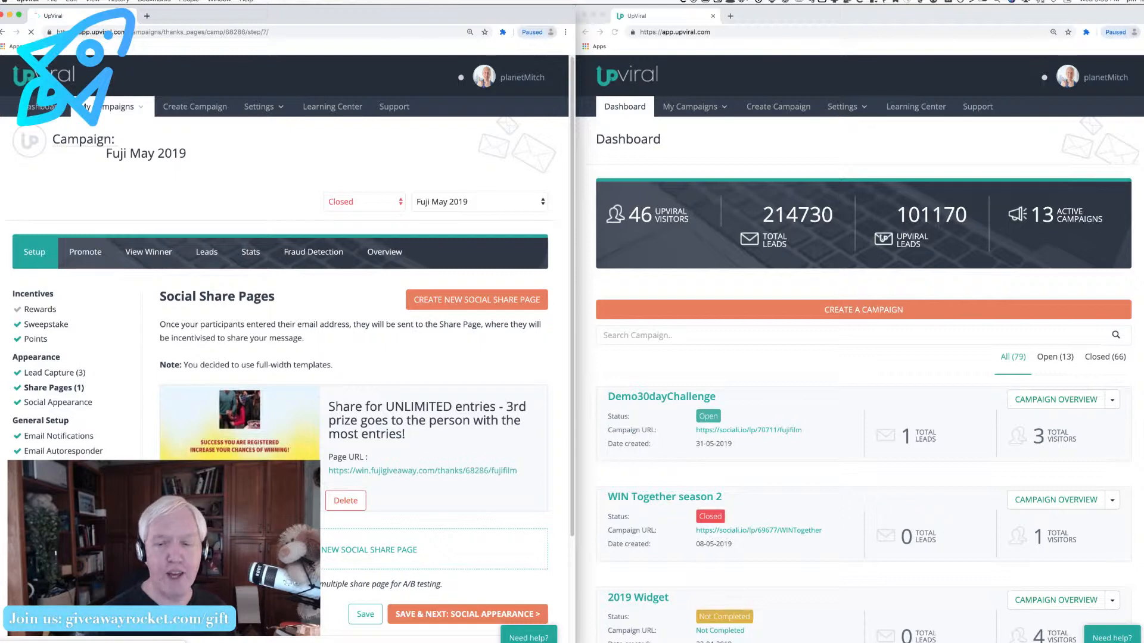
# - Open the share pages in the Demo30dayChallenge campaign's setup in the second window
pyautogui.click(720, 384)
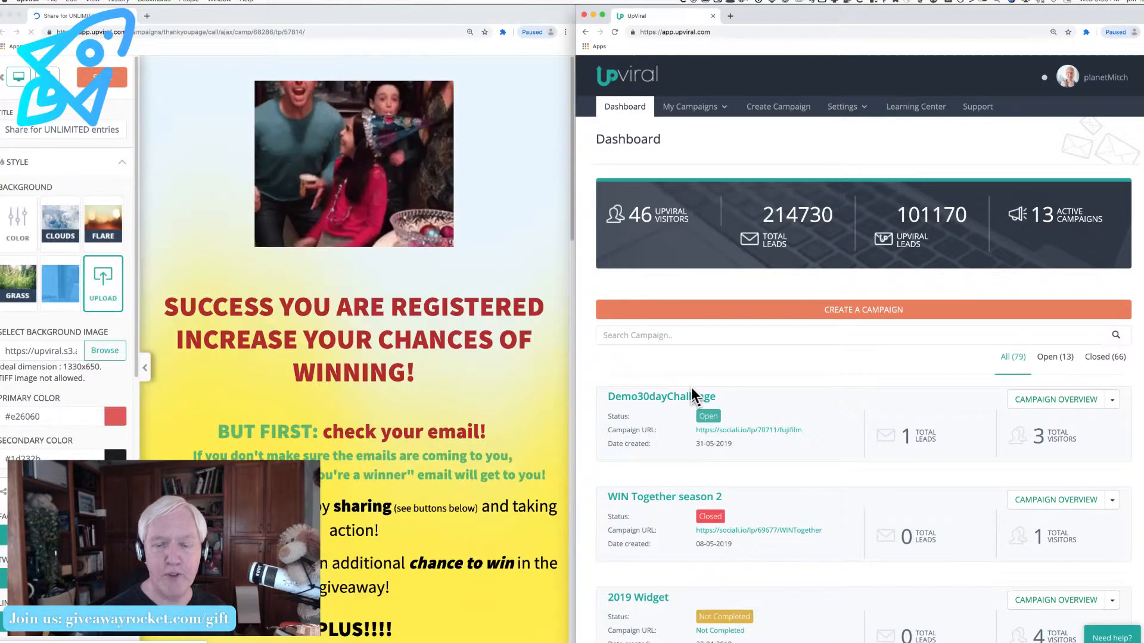
pyautogui.click(668, 406)
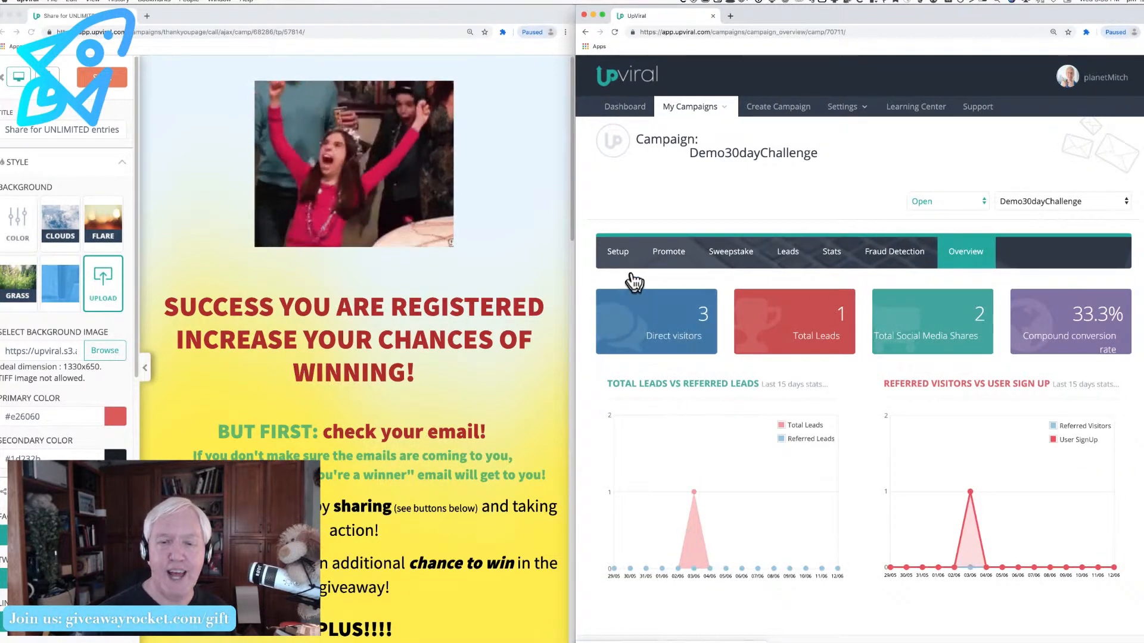
pyautogui.click(616, 253)
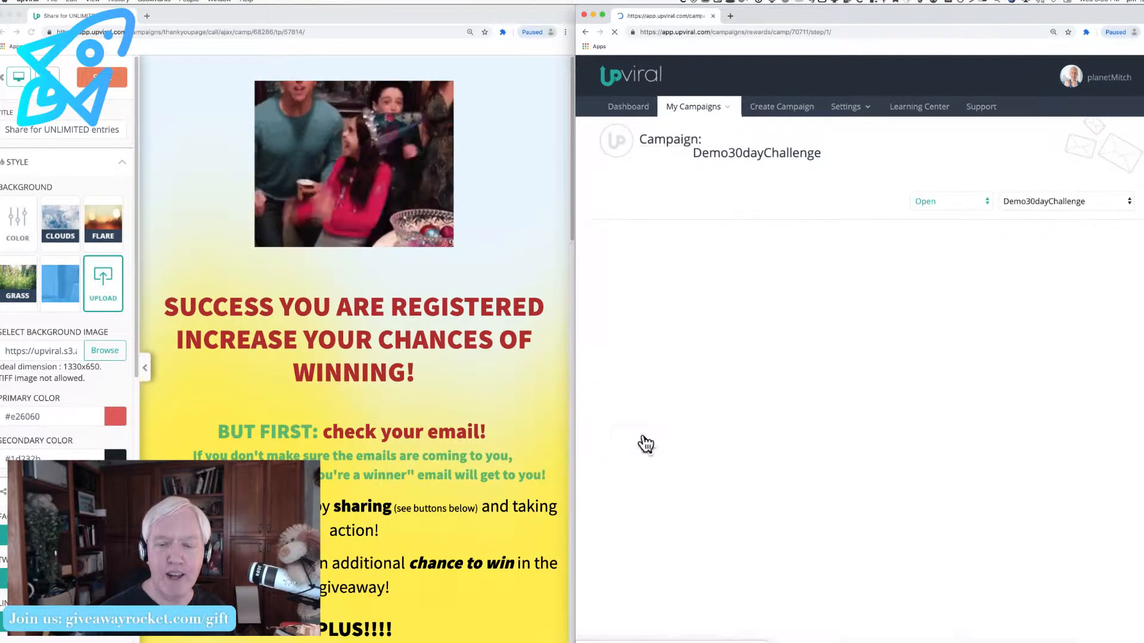
pyautogui.click(636, 388)
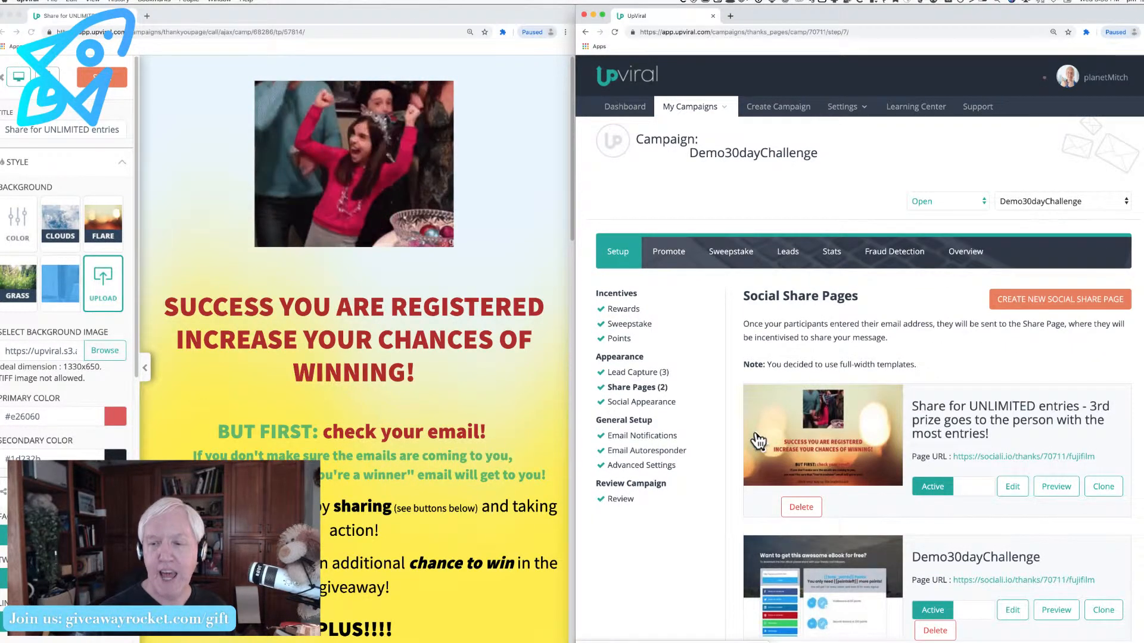
# - Create a new social share page for Demo30dayChallenge from the Sofia template
pyautogui.scroll(-5, 758, 440)
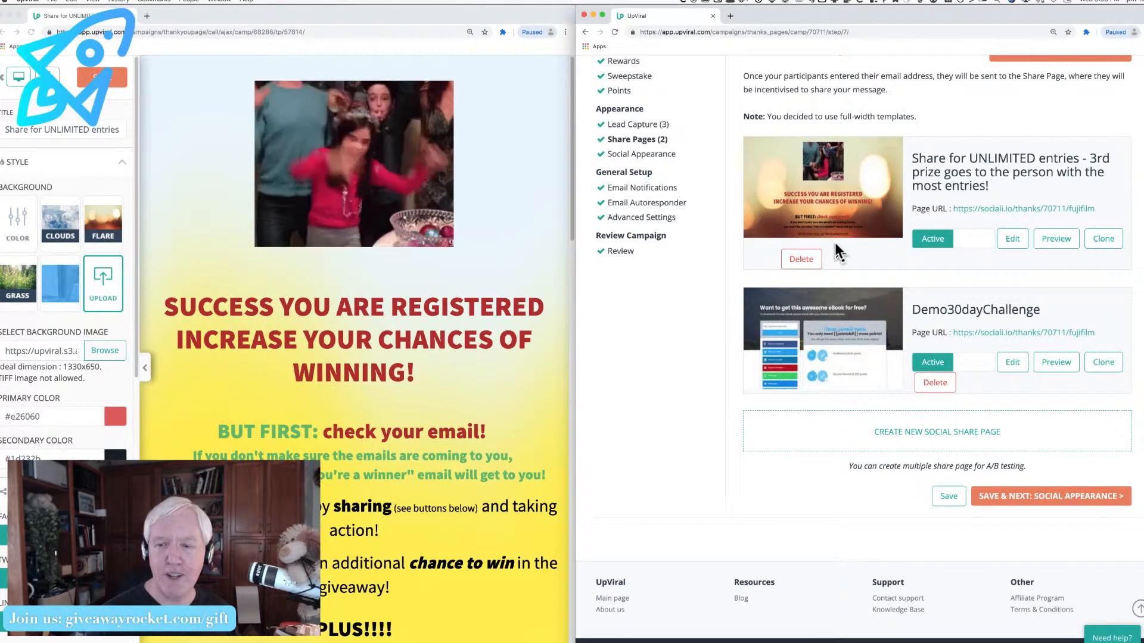
pyautogui.click(866, 439)
pyautogui.scroll(-5, 866, 440)
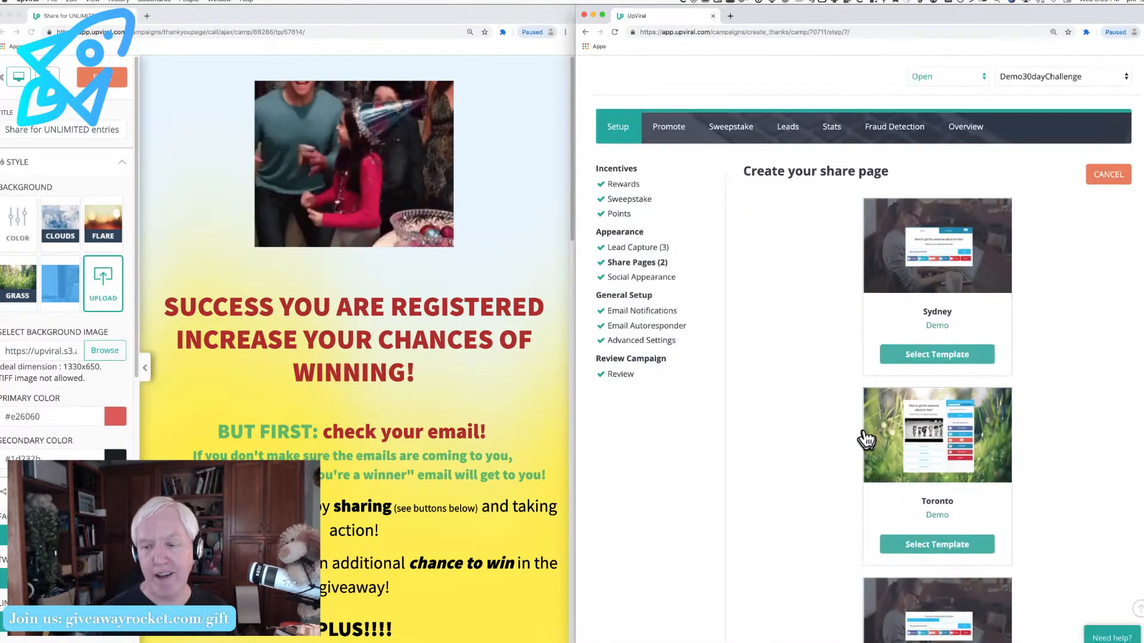
pyautogui.scroll(-2, 864, 439)
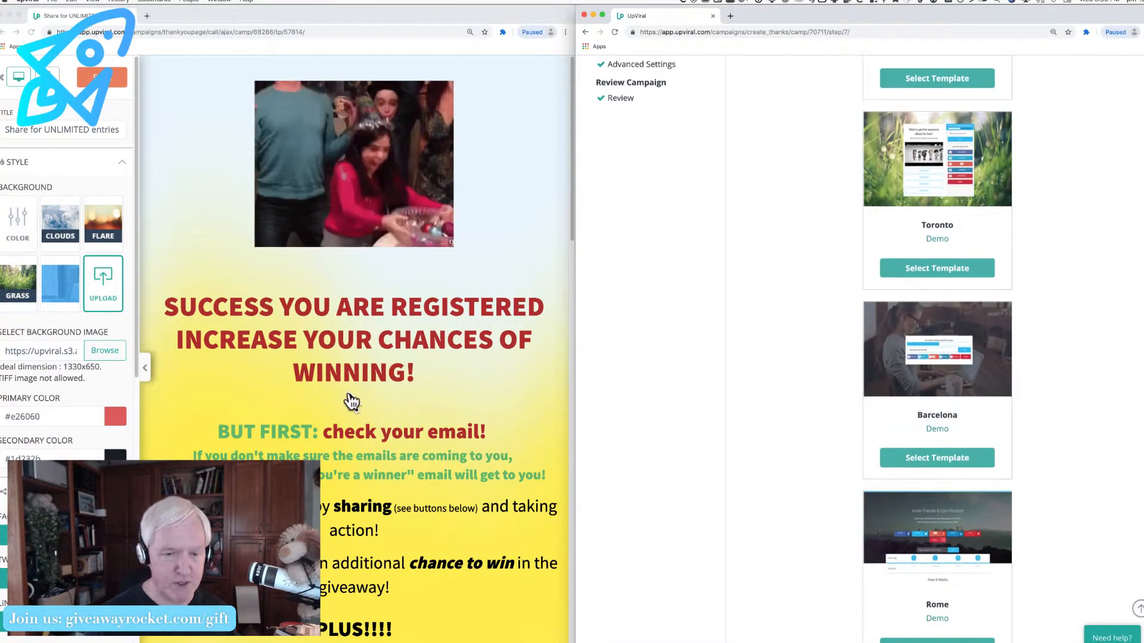
pyautogui.scroll(-10, 352, 400)
pyautogui.scroll(10, 358, 401)
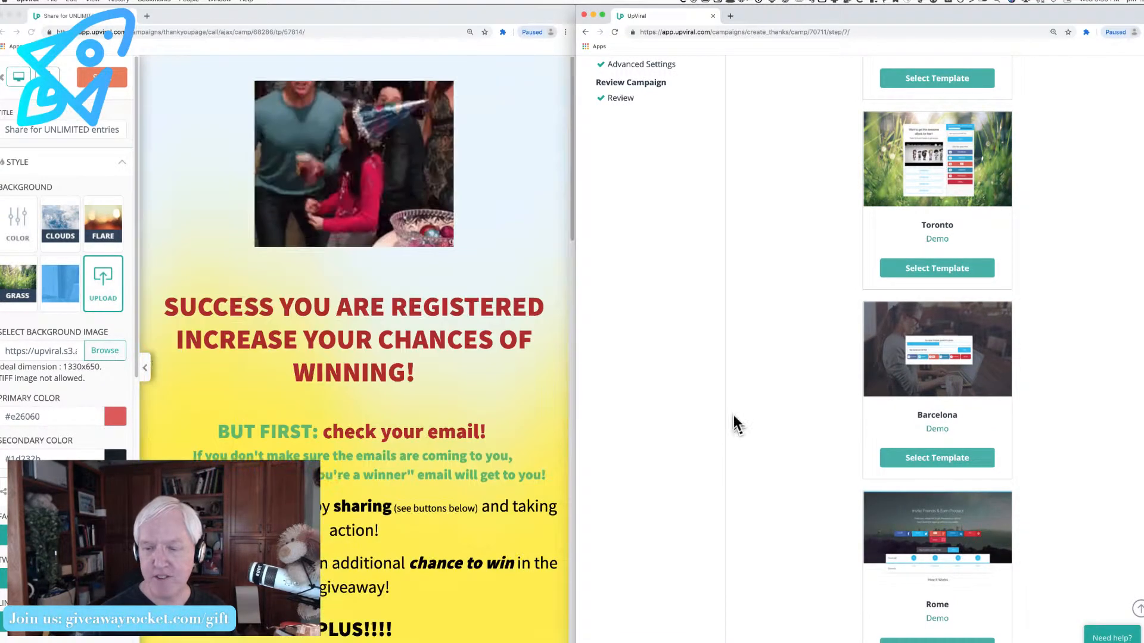
pyautogui.scroll(-10, 734, 417)
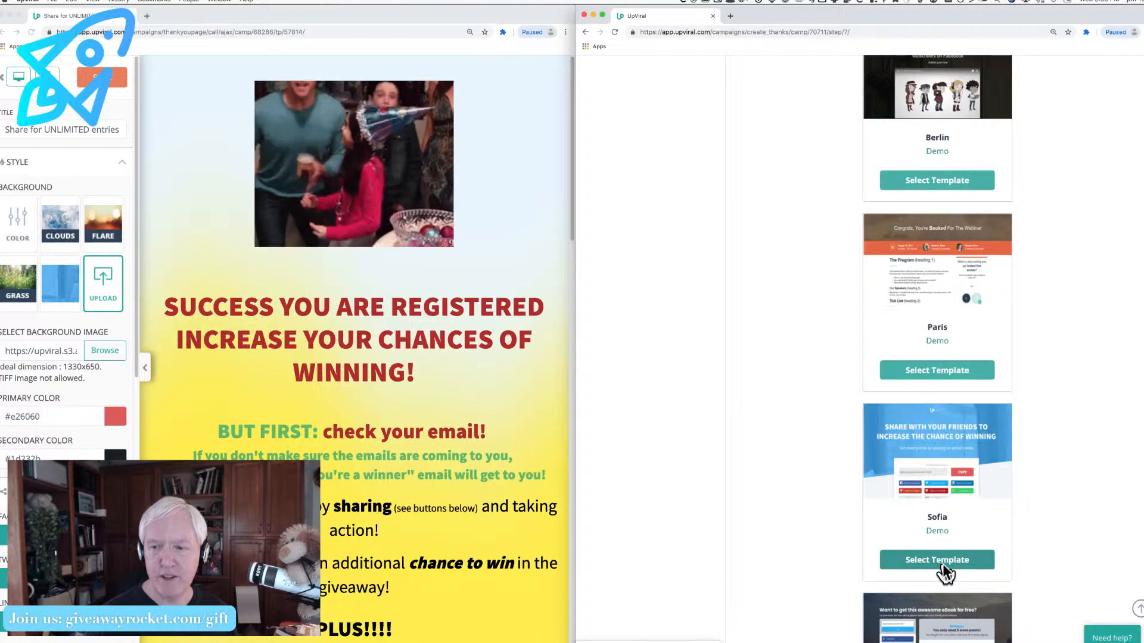
pyautogui.scroll(-3, 943, 566)
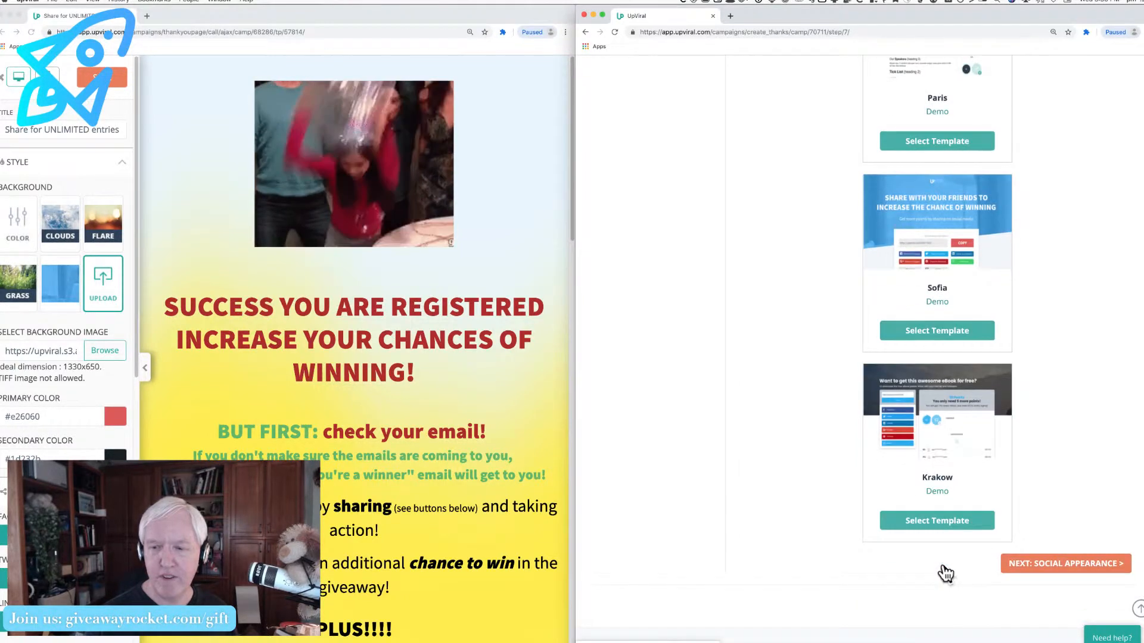
pyautogui.scroll(1, 944, 566)
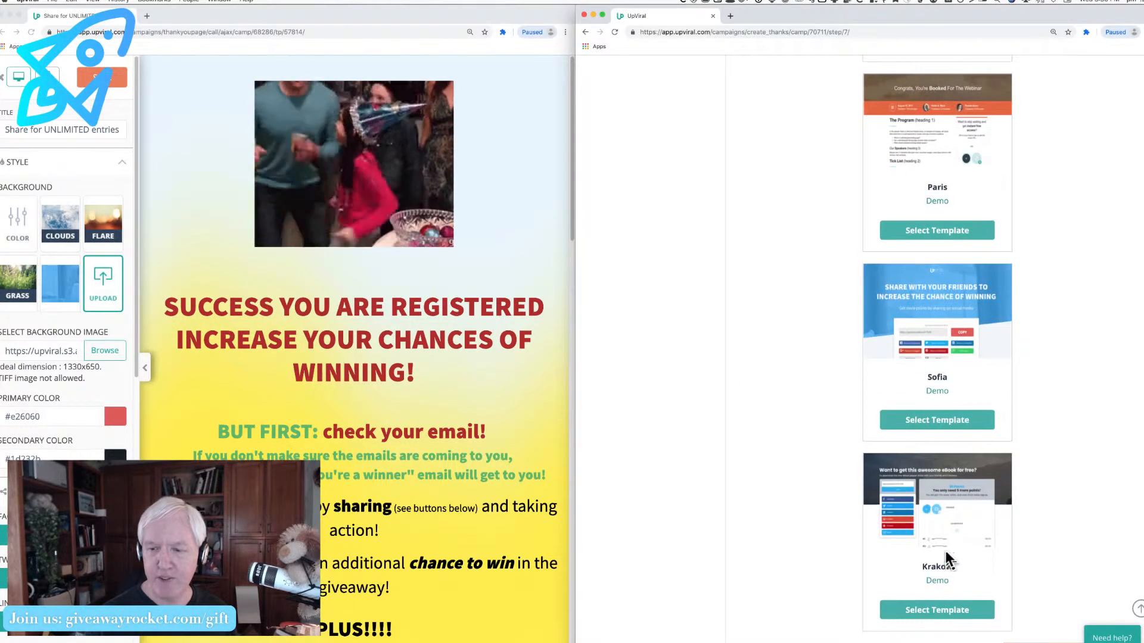
pyautogui.click(937, 417)
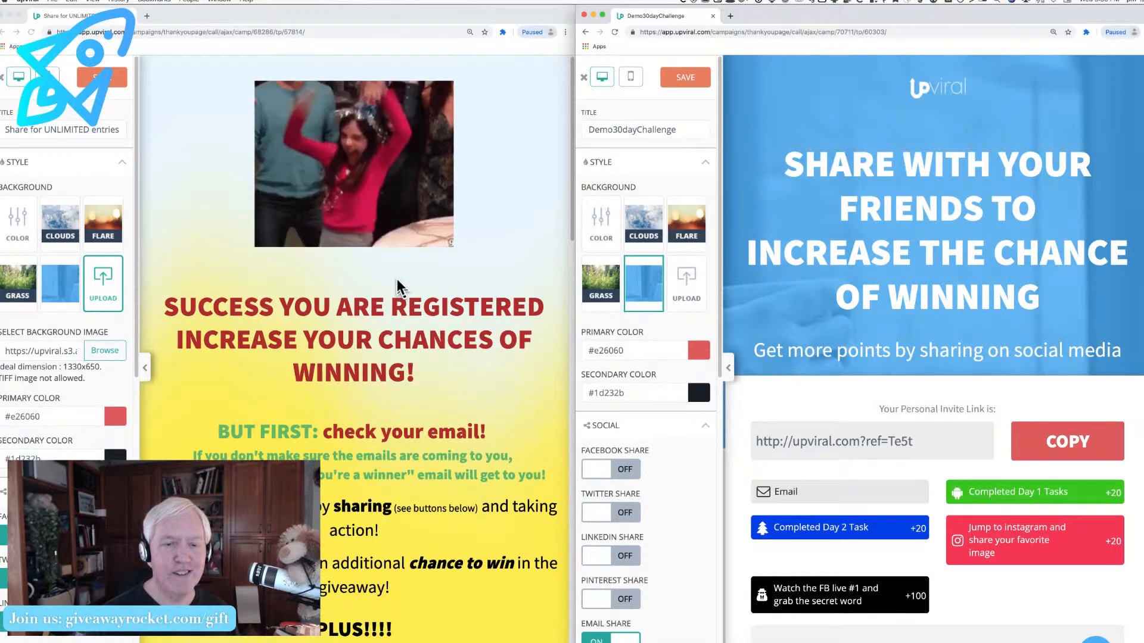
# - Open the HTML code of the Fuji share page's "SUCCESS YOU ARE REGISTERED" header block and select all of it
pyautogui.click(418, 303)
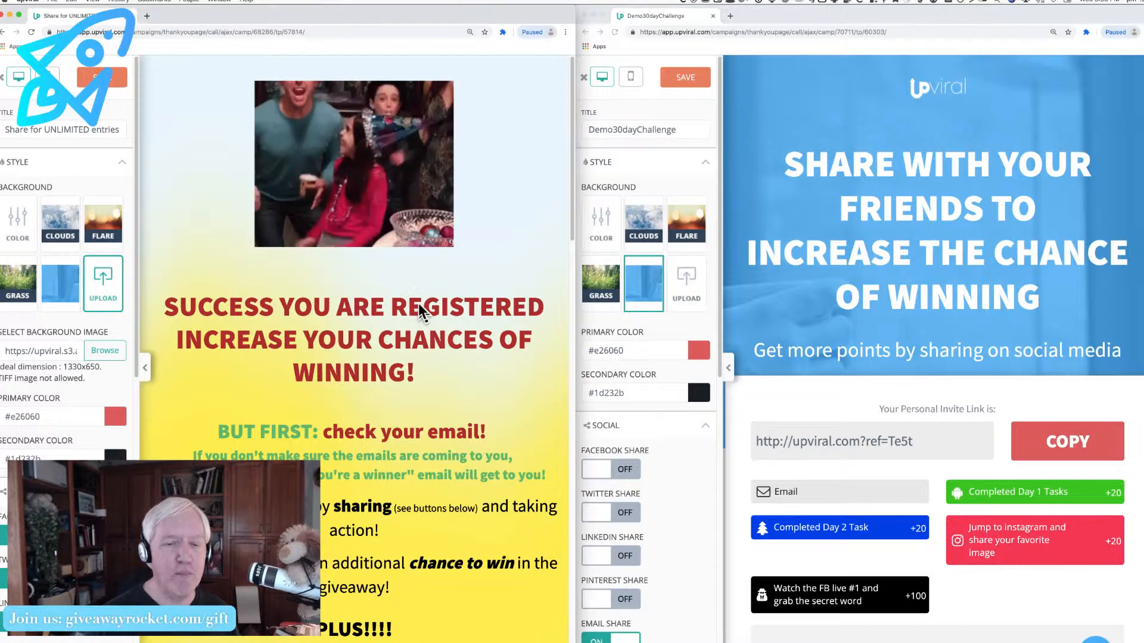
pyautogui.doubleClick(420, 304)
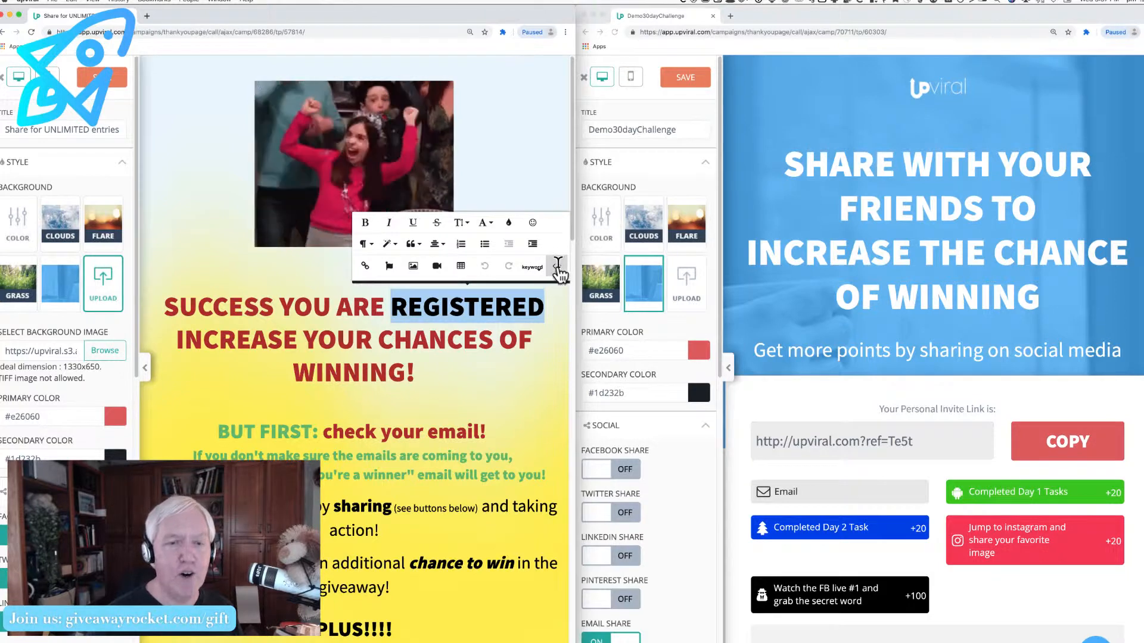
pyautogui.click(557, 270)
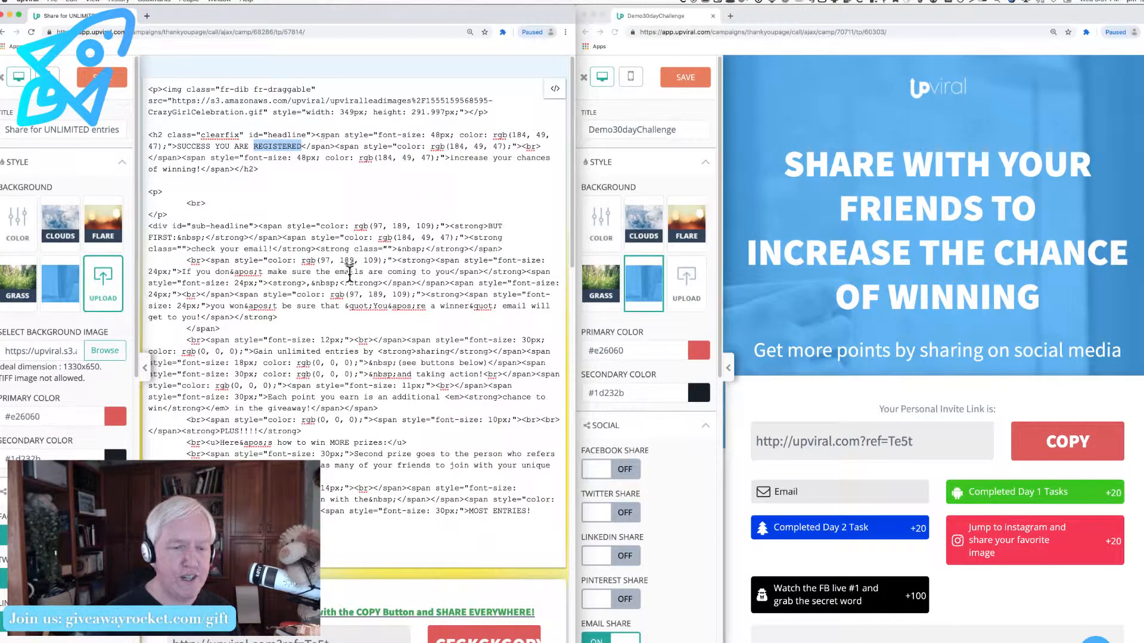
pyautogui.click(311, 429)
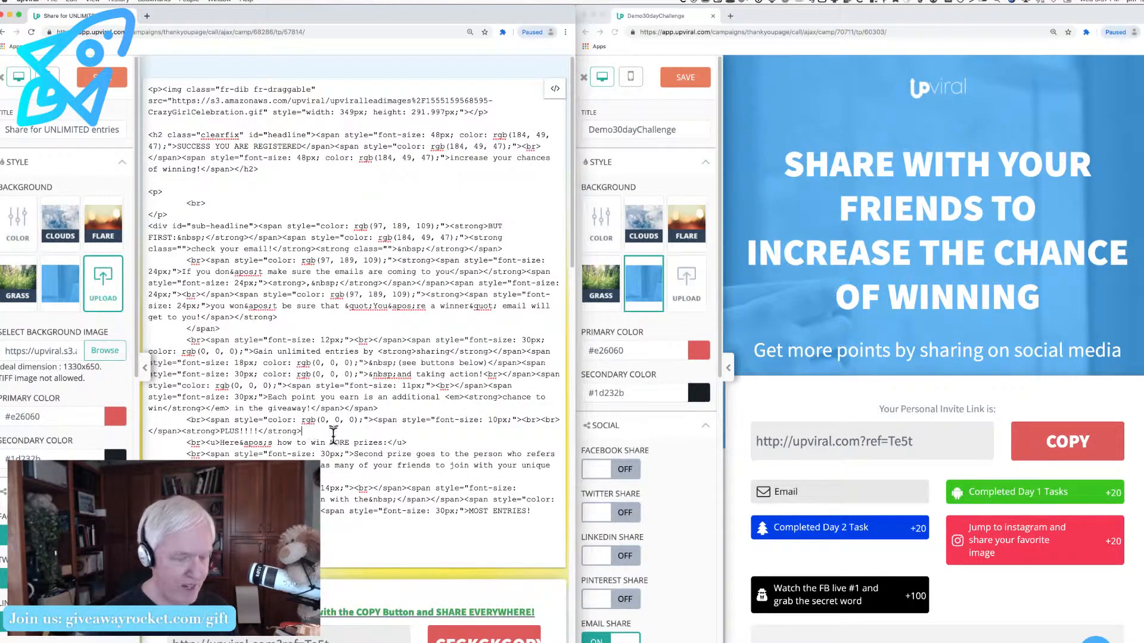
pyautogui.press('super+a')
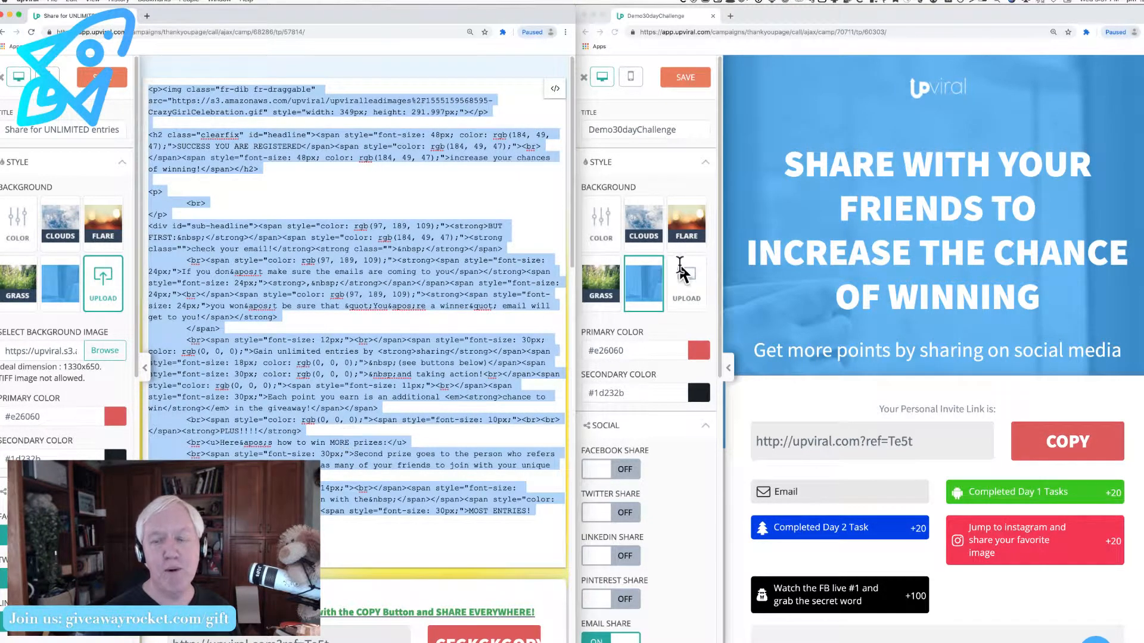
# - Open the HTML code of the "Share with your friends" header block on the Demo30dayChallenge page
pyautogui.click(806, 241)
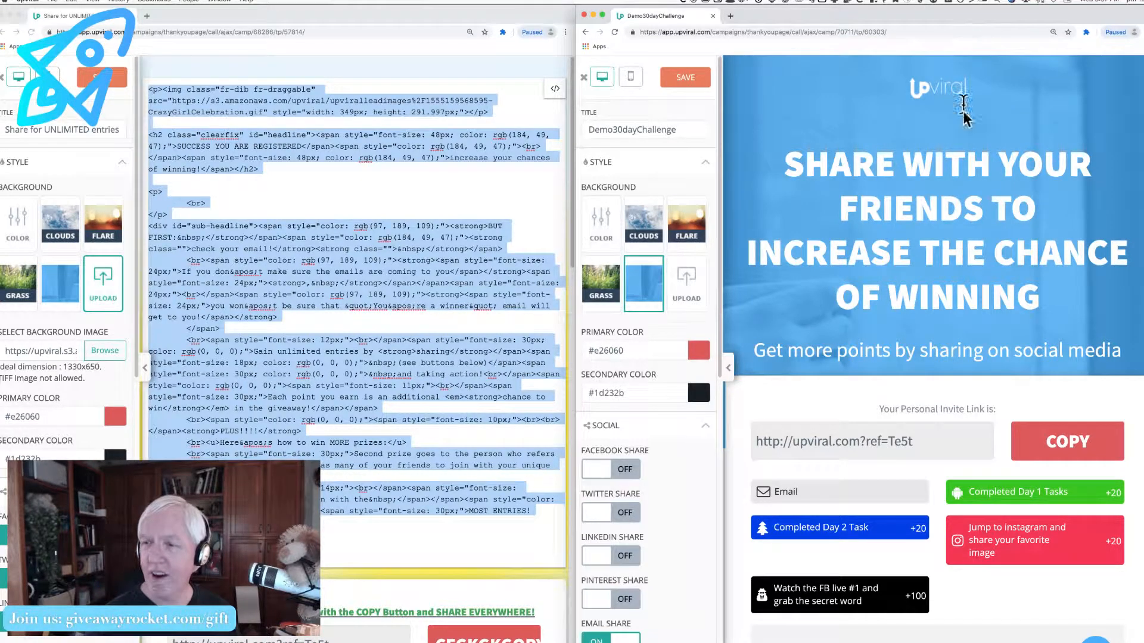
pyautogui.doubleClick(1020, 162)
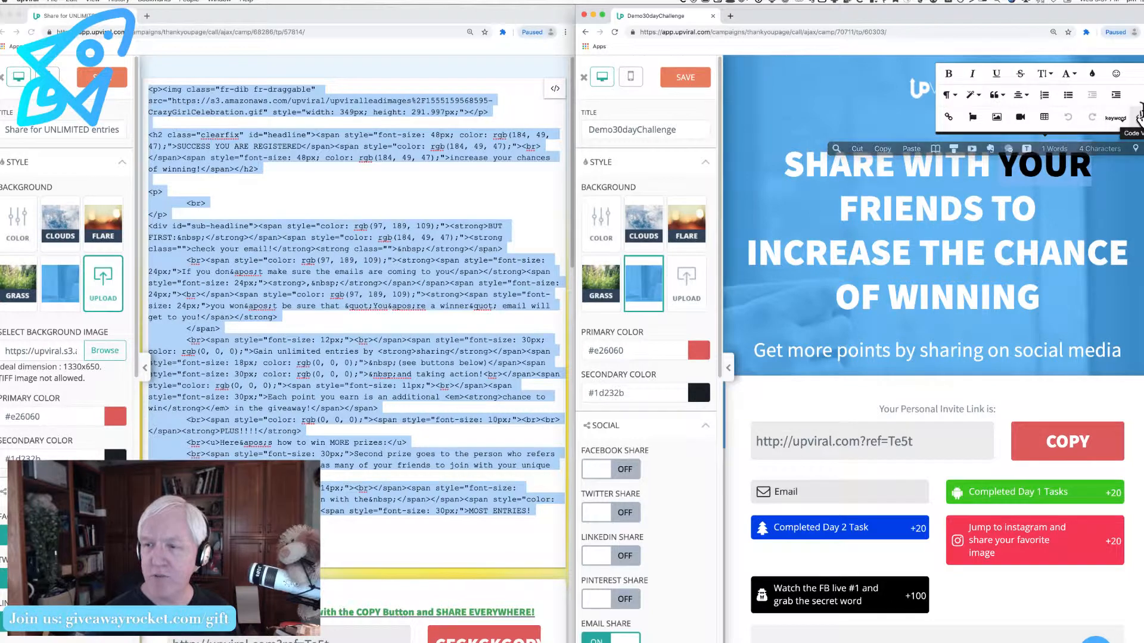
pyautogui.click(1138, 119)
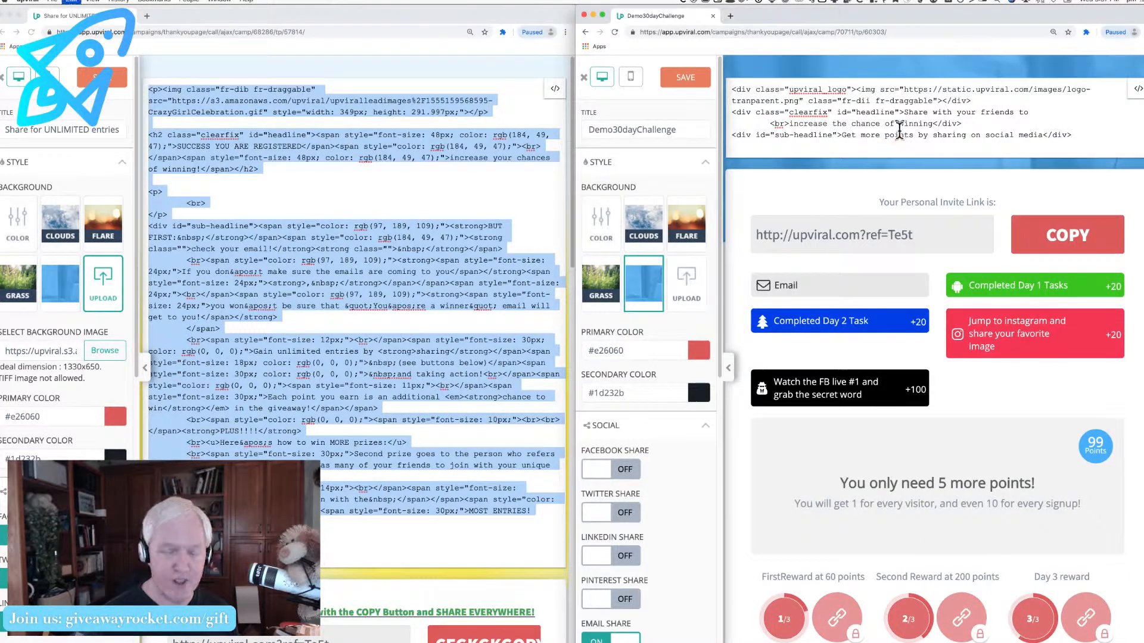
# - Try to replace all of the Demo30dayChallenge header code with the clipboard contents
pyautogui.press('super+a')
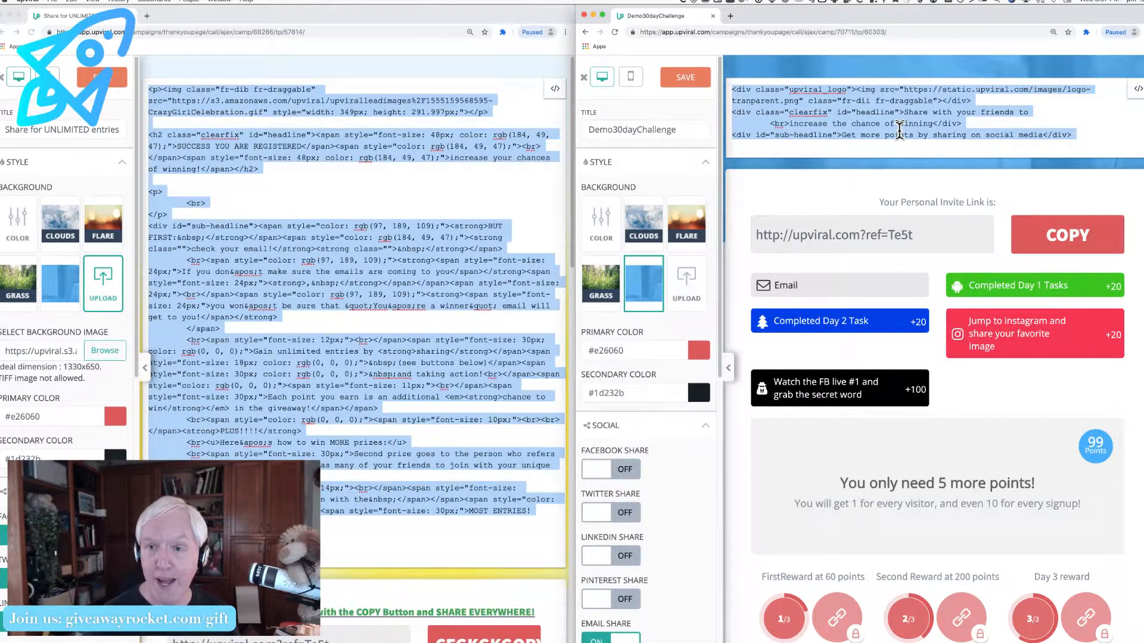
pyautogui.write('Instead of following up with a written summery after a sales call, I start recording a Loom video while I wrap up and start talking about the next steps and deliverables. This way the prospect has an immediate followup and nothing gets forgotten…')
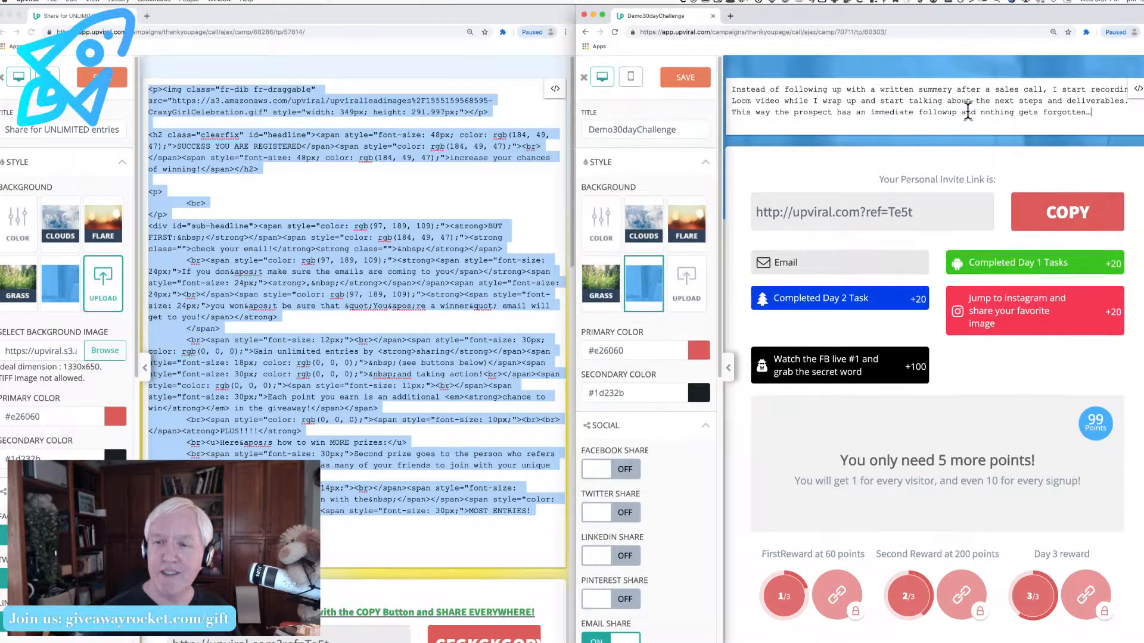
pyautogui.doubleClick(967, 111)
# - Copy the selected Fuji header HTML and replace all the text in the Demo30dayChallenge header code with it
pyautogui.click(411, 216)
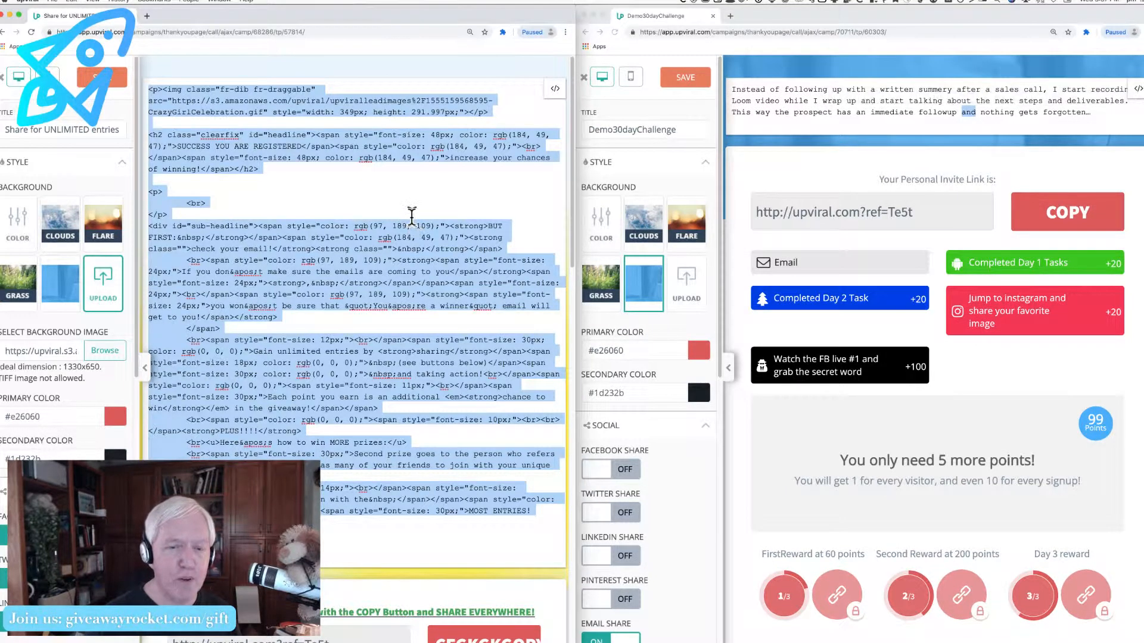
pyautogui.rightClick(377, 249)
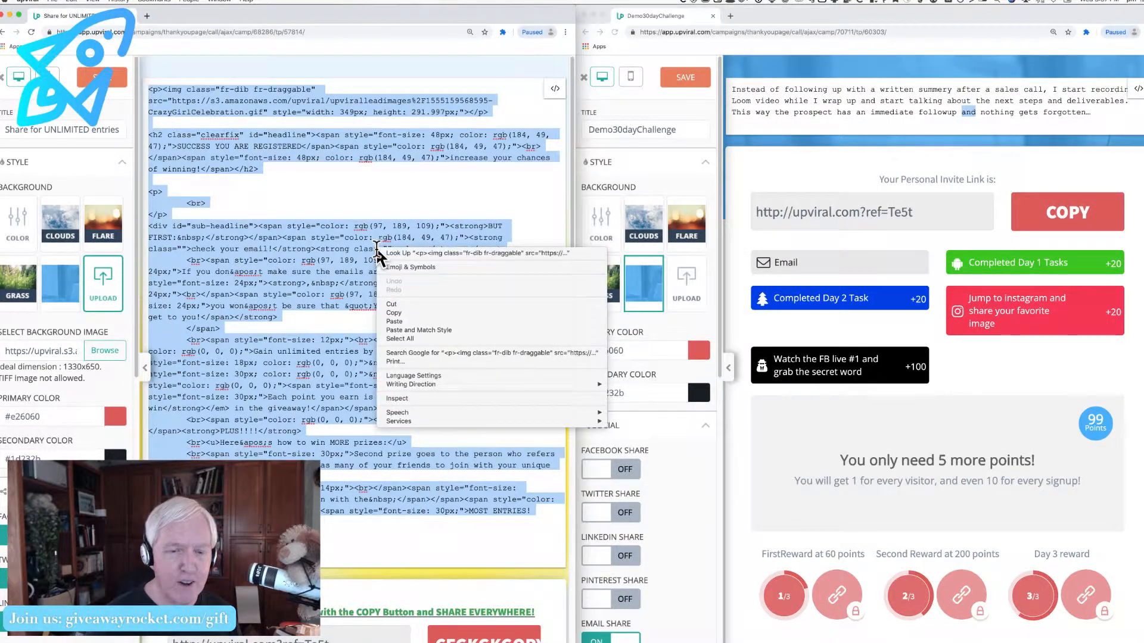
pyautogui.click(407, 314)
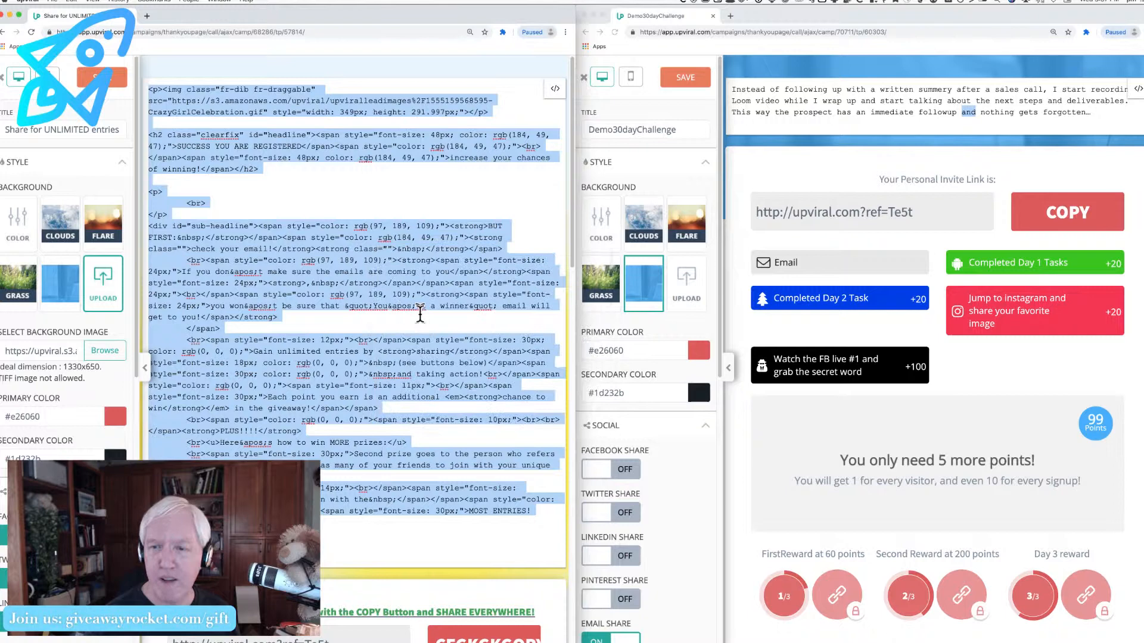
pyautogui.tripleClick(843, 98)
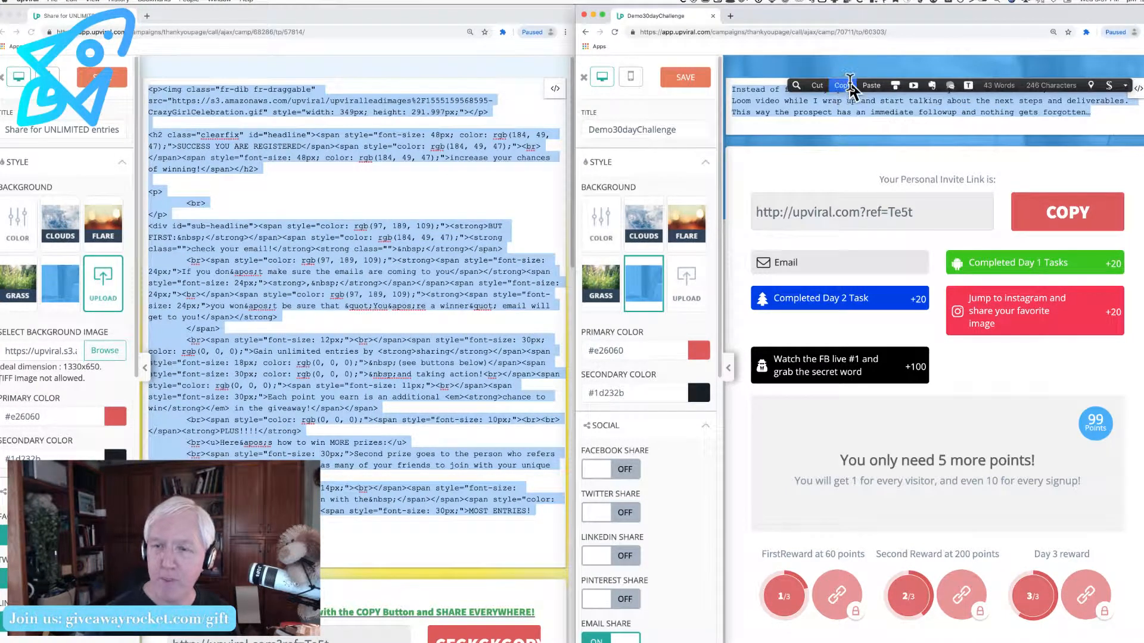
pyautogui.press('super+v')
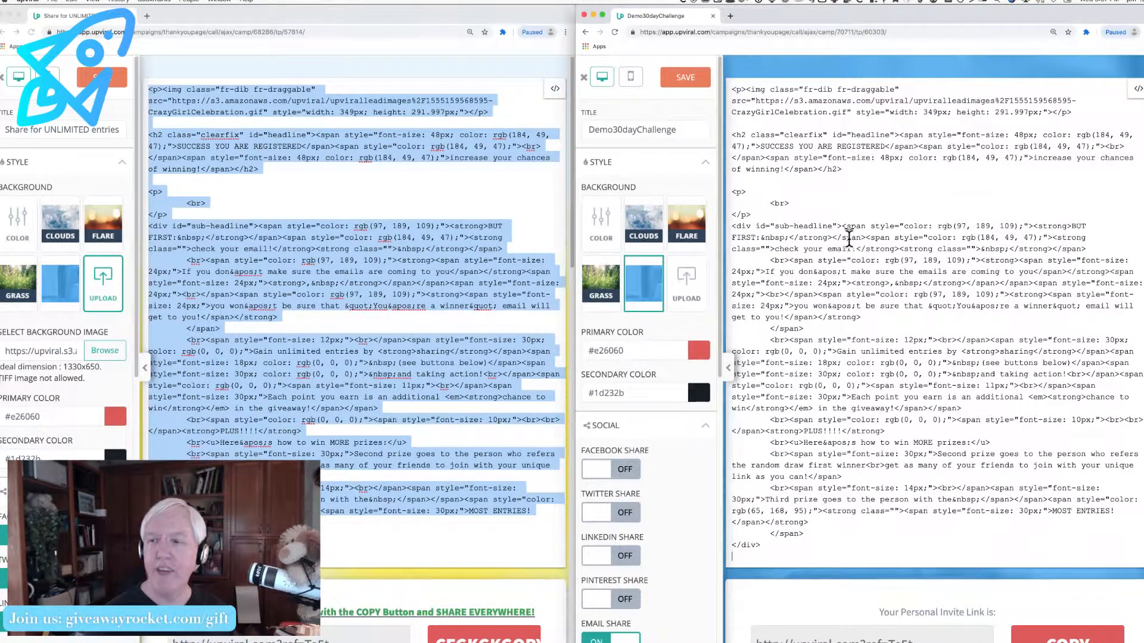
# - Switch the header blocks of both share pages from code view back to the visual view
pyautogui.click(1137, 89)
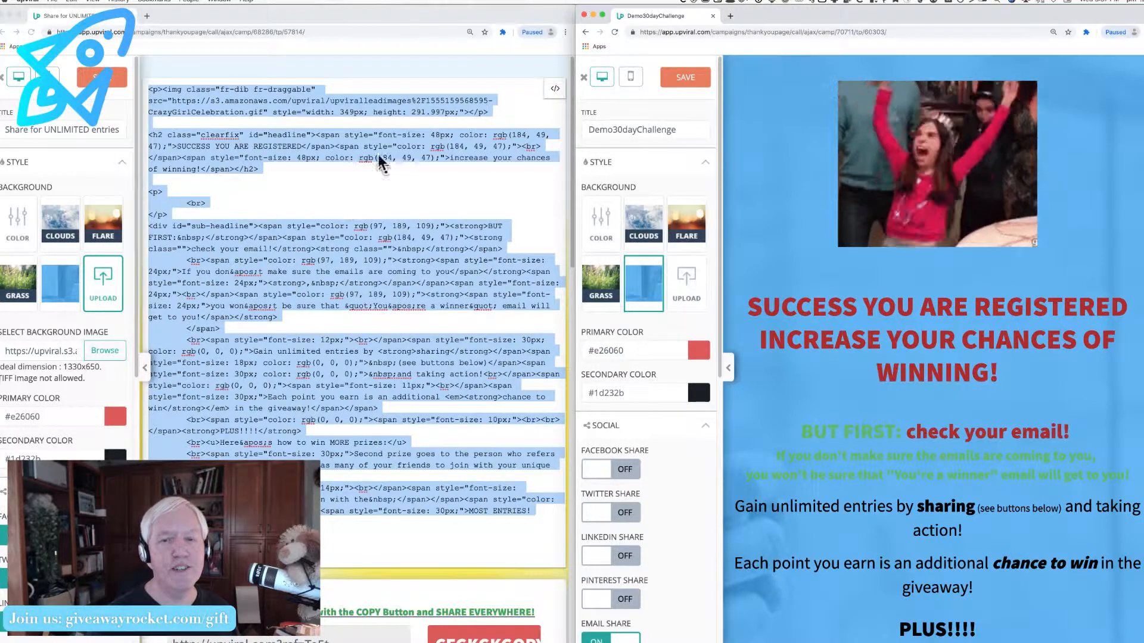
pyautogui.click(553, 90)
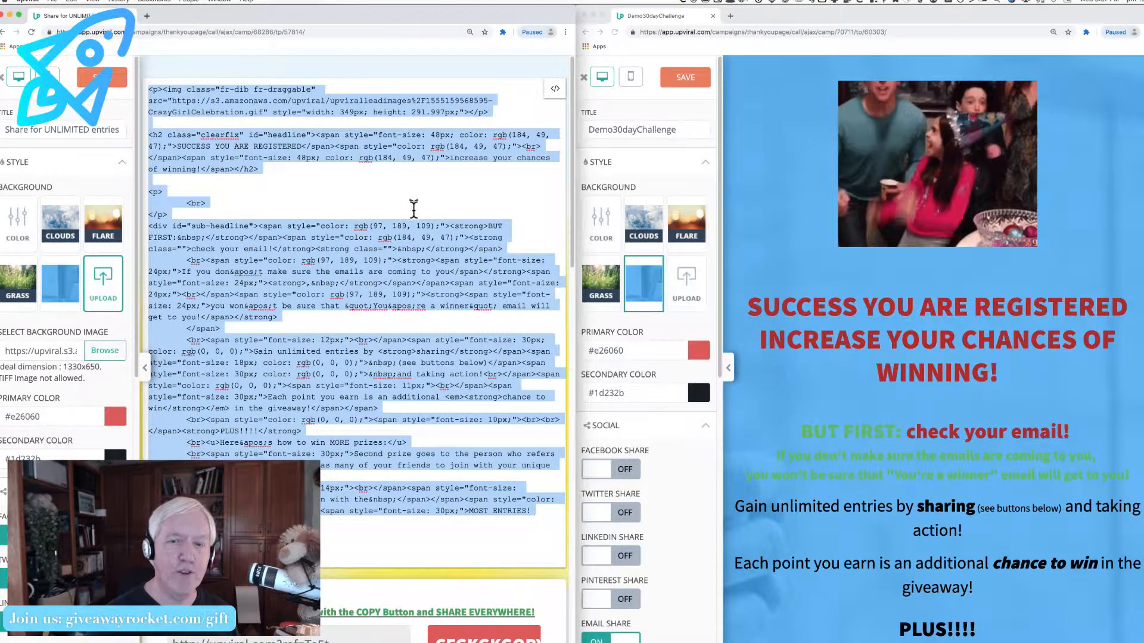
pyautogui.click(554, 89)
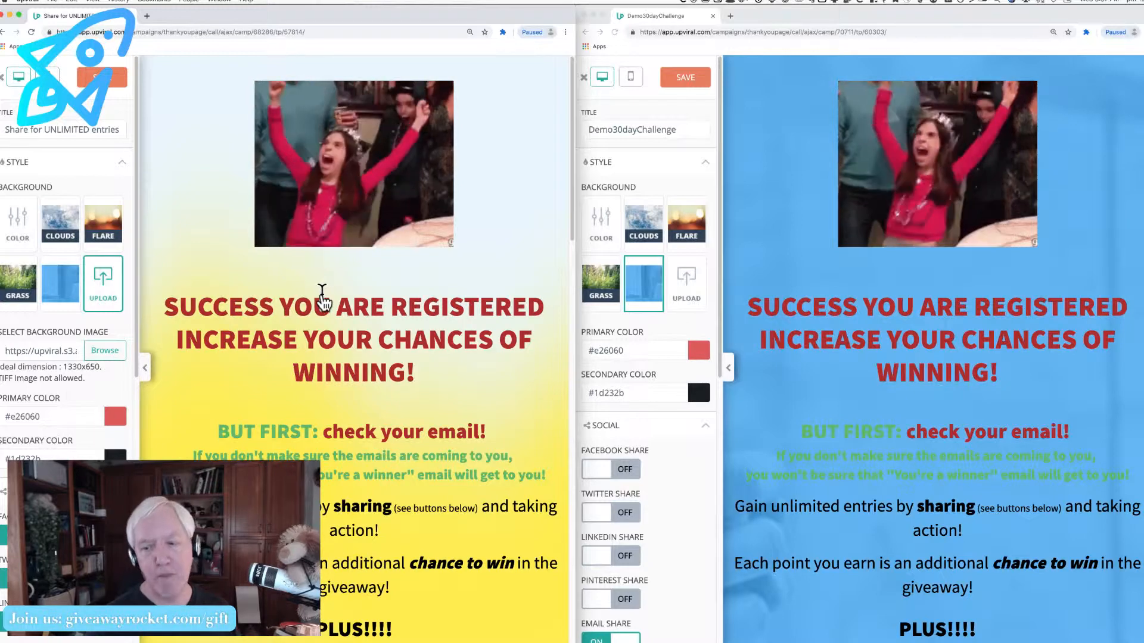
# - Open the HTML code of the "You only need 5 more points!" block on the Demo30dayChallenge page
pyautogui.scroll(-5, 892, 357)
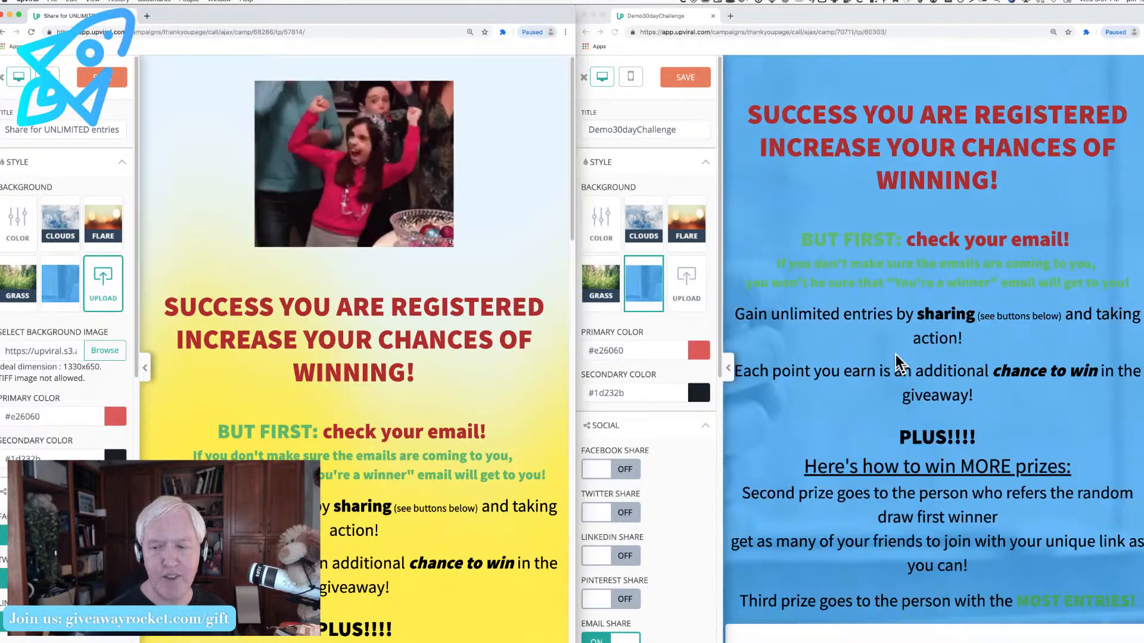
pyautogui.scroll(-5, 895, 354)
pyautogui.scroll(-4, 474, 520)
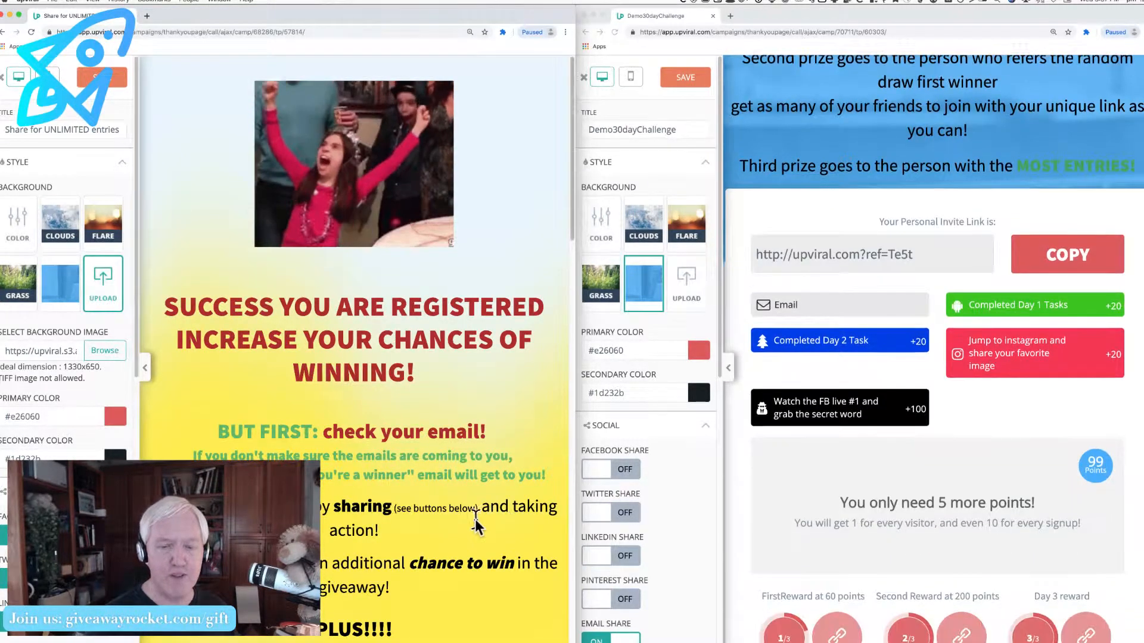
pyautogui.scroll(-8, 465, 522)
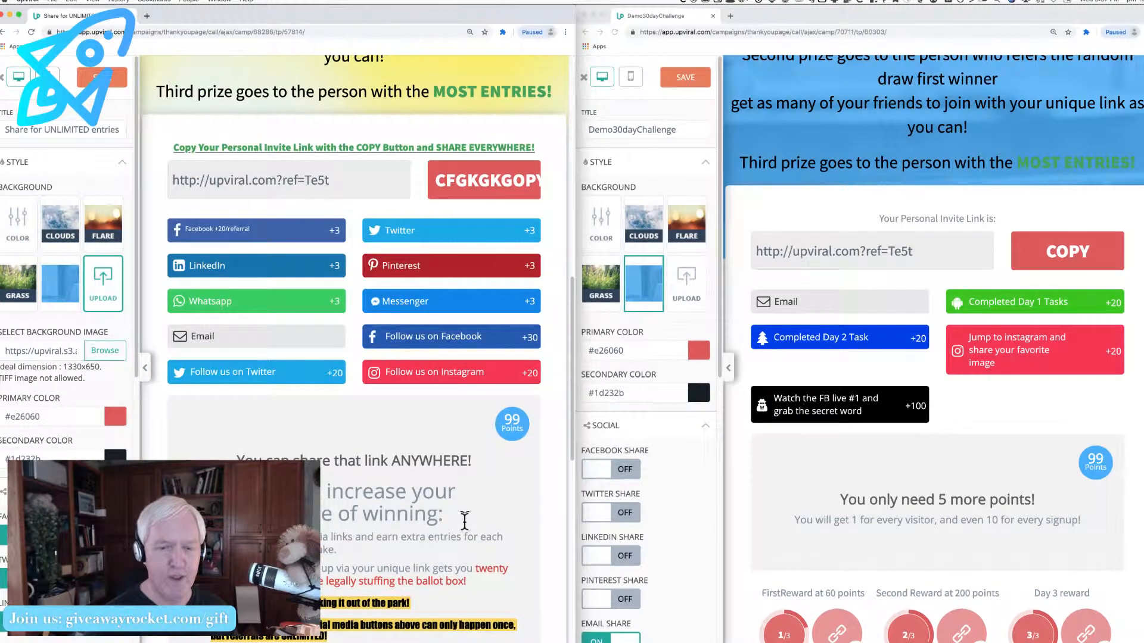
pyautogui.scroll(-2, 465, 519)
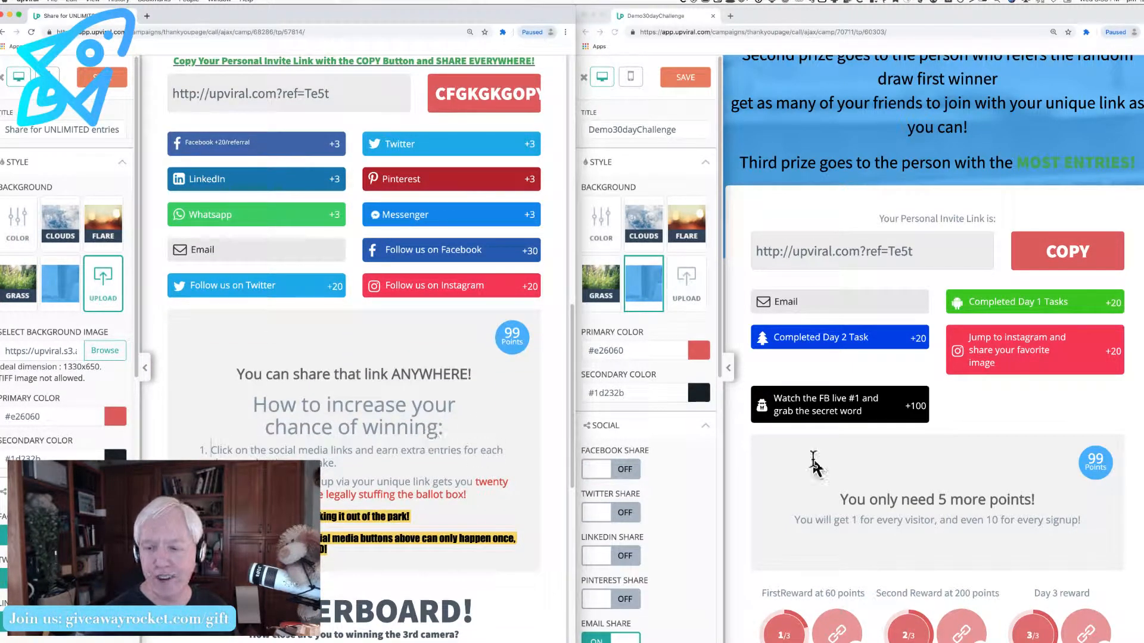
pyautogui.doubleClick(941, 502)
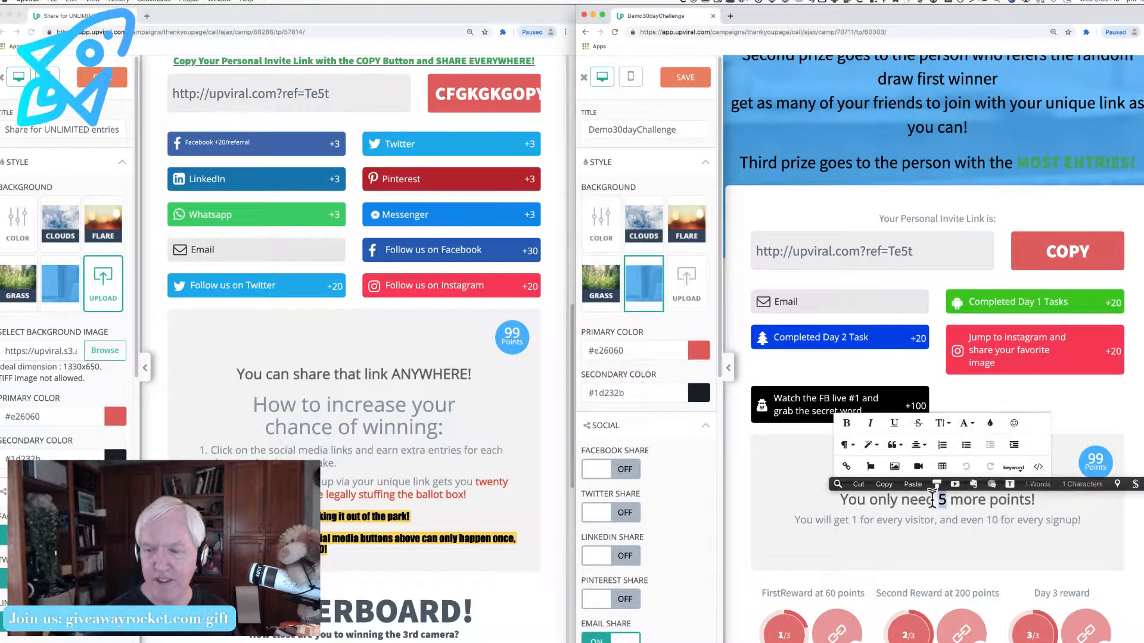
pyautogui.click(1038, 467)
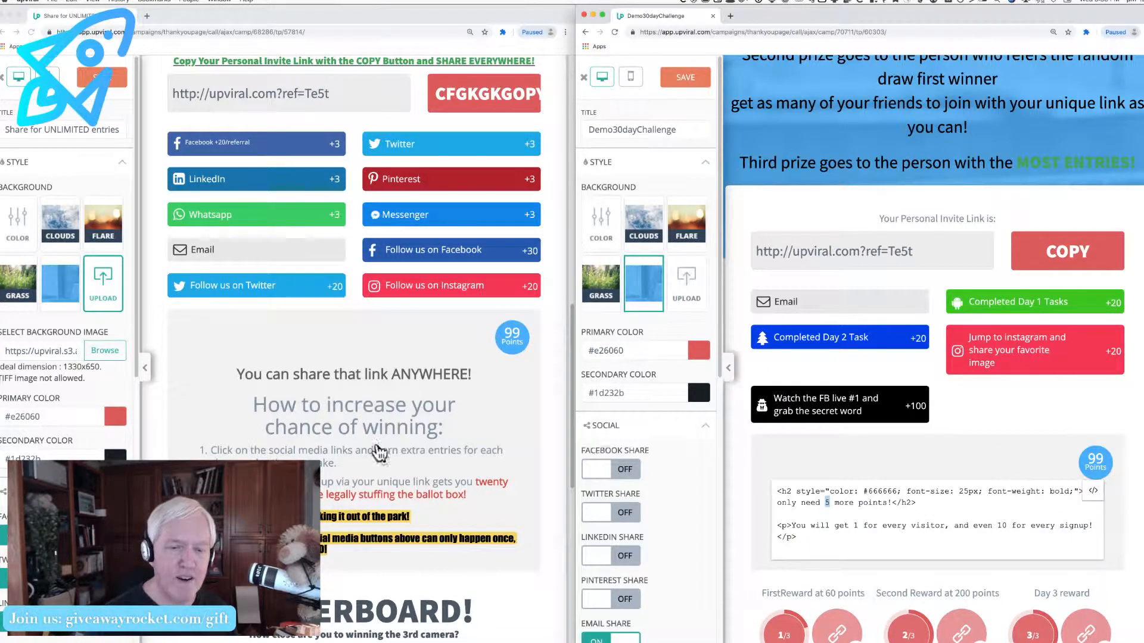
# - Replace the Demo30dayChallenge points block's code with the full HTML of the Fuji page's "You can share that link ANYWHERE!" block
pyautogui.doubleClick(348, 428)
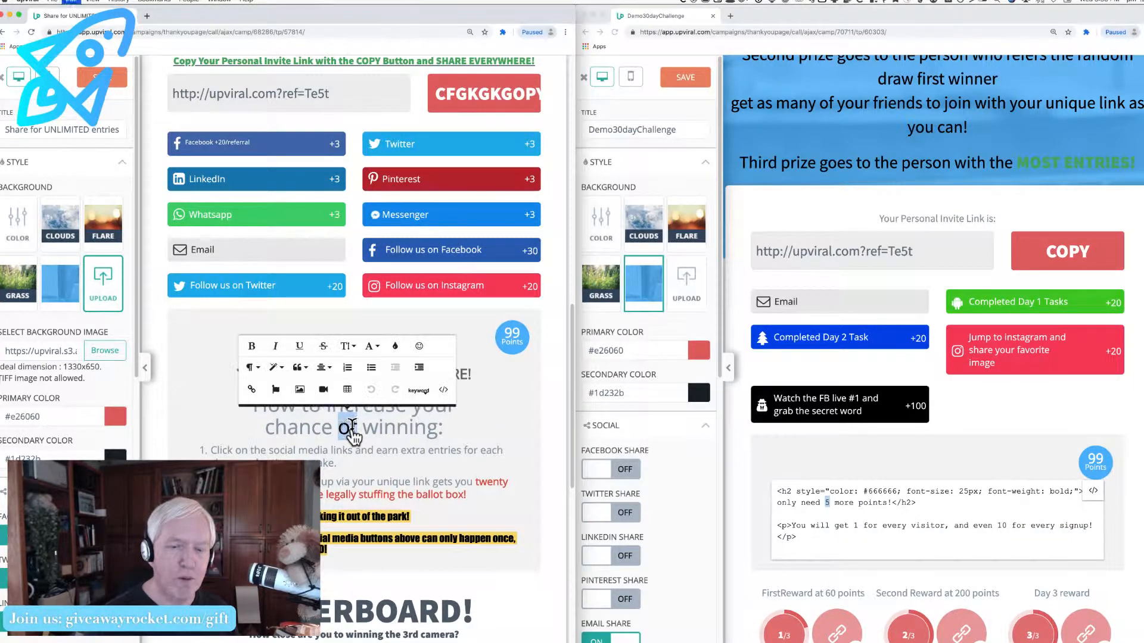
pyautogui.click(446, 390)
pyautogui.press('super+a')
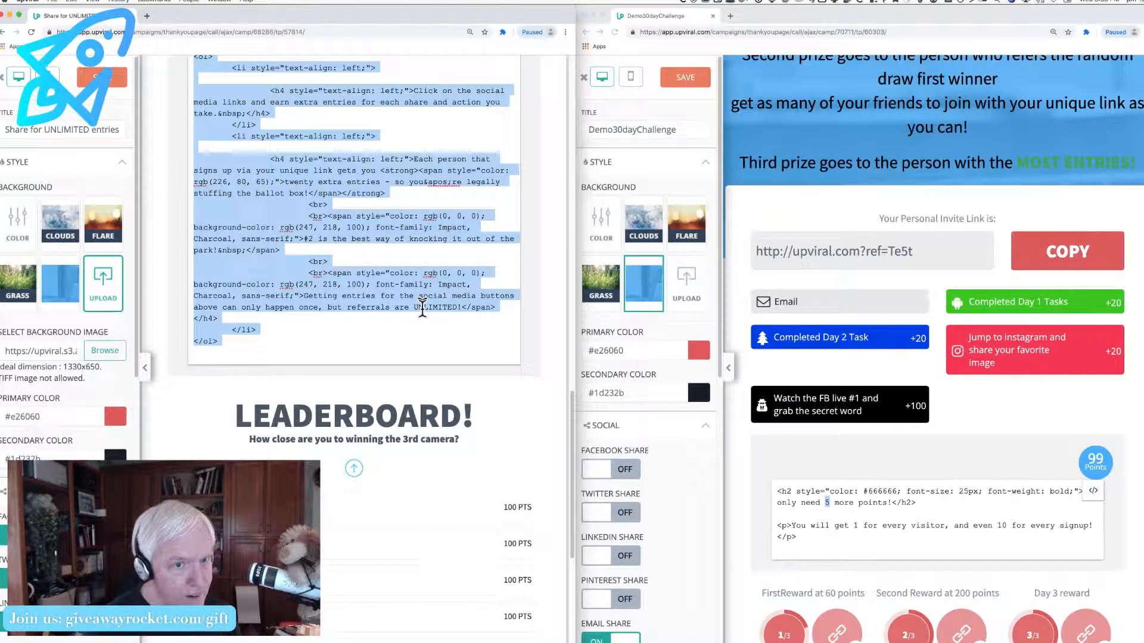
pyautogui.click(928, 506)
pyautogui.press('super+a')
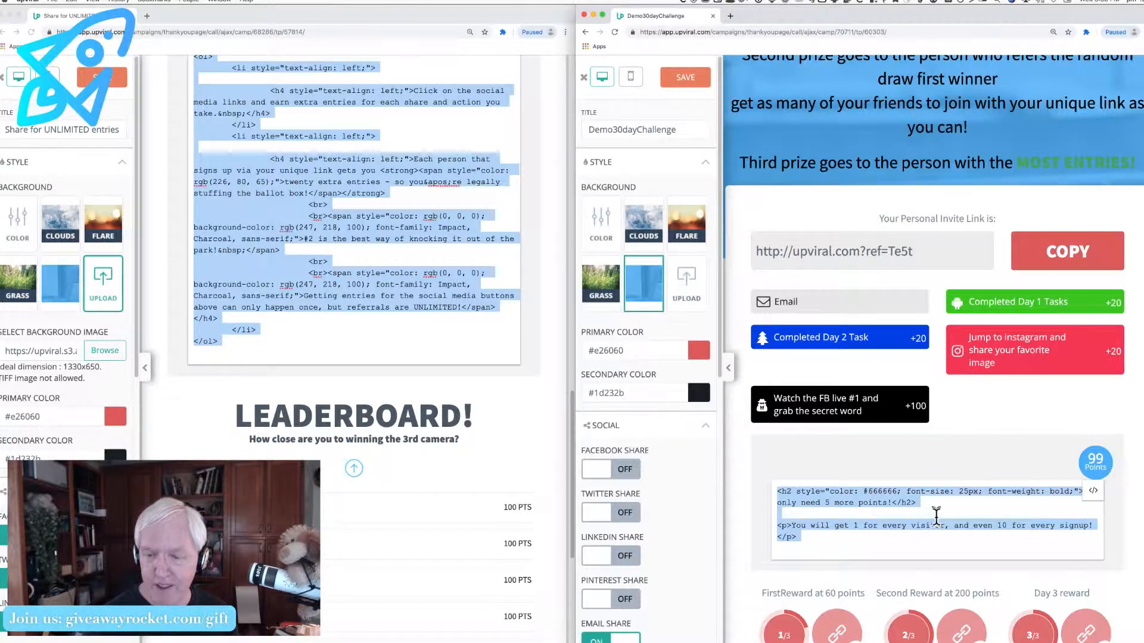
pyautogui.press('super+v')
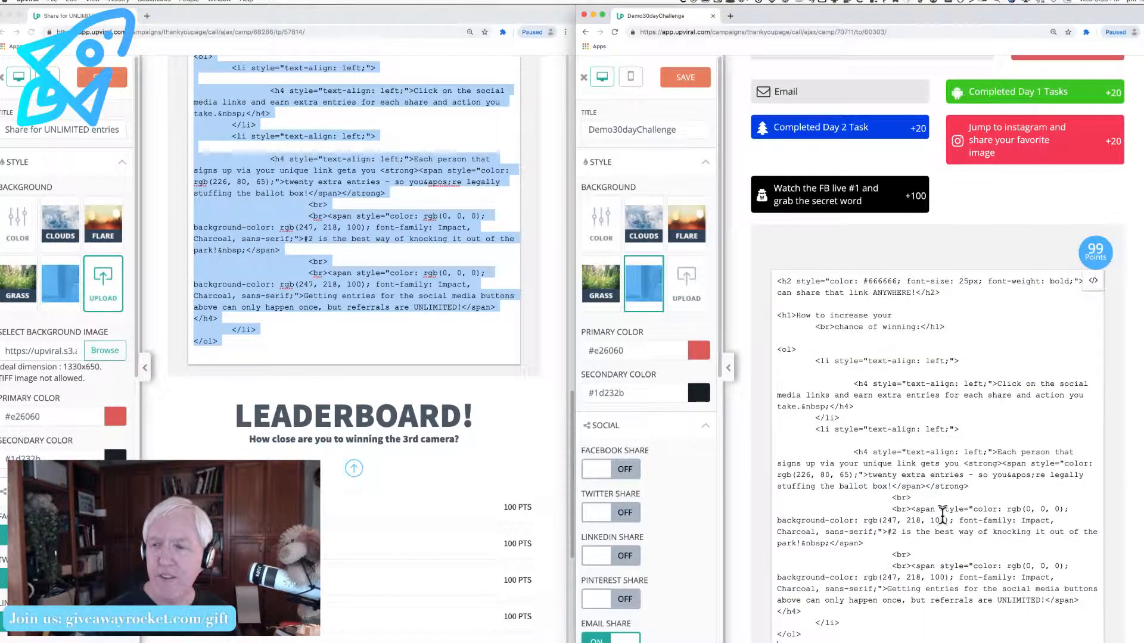
# - Switch the points blocks of both share pages from code view back to the visual view
pyautogui.click(1094, 282)
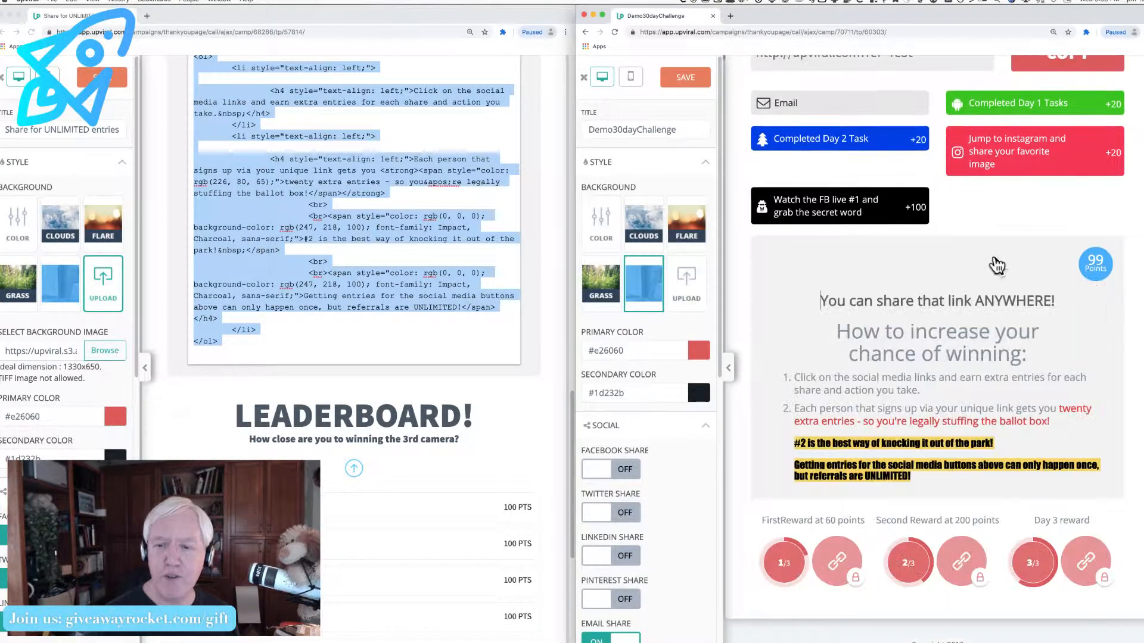
pyautogui.click(403, 278)
pyautogui.scroll(5, 417, 277)
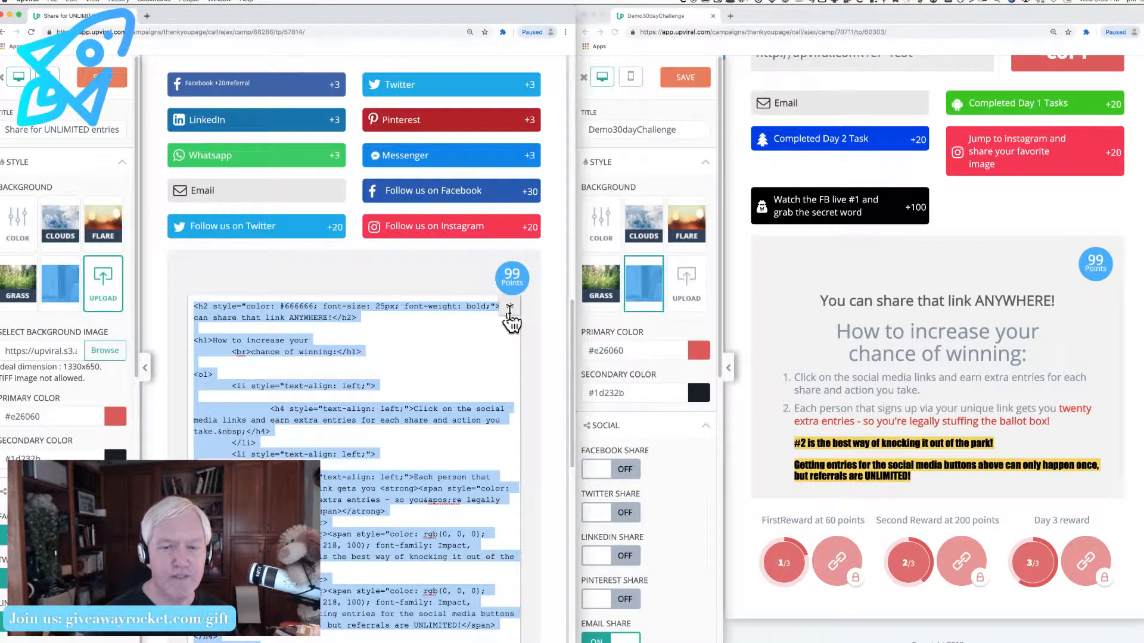
pyautogui.click(510, 306)
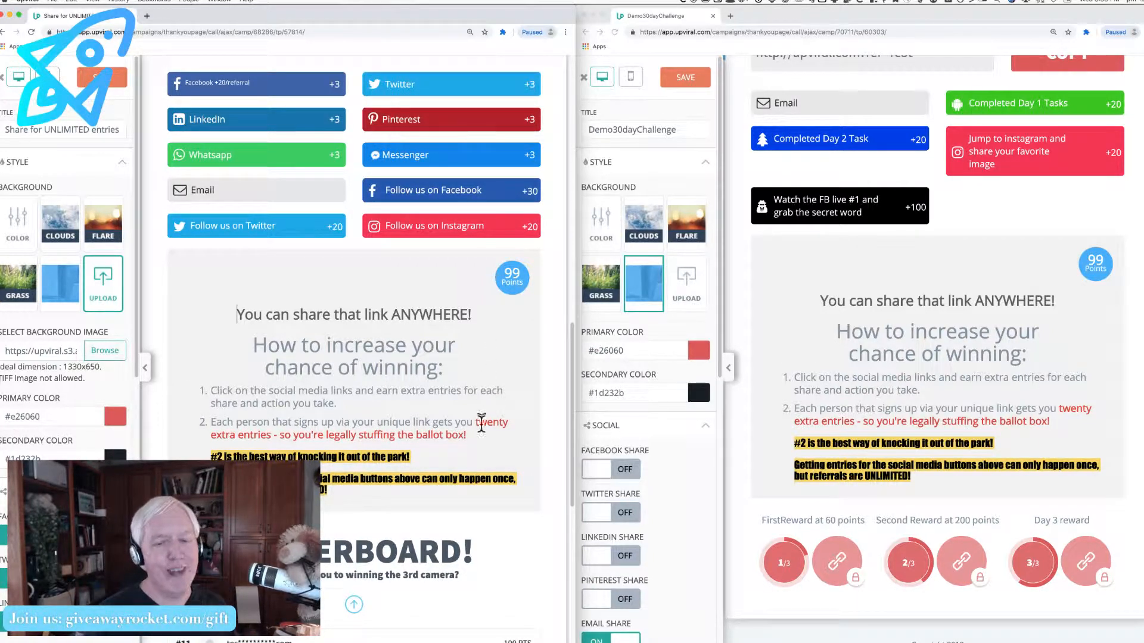
# - Change the label of the Fuji page's invite-link button to COPY and return to the Demo30dayChallenge page
pyautogui.scroll(6, 479, 381)
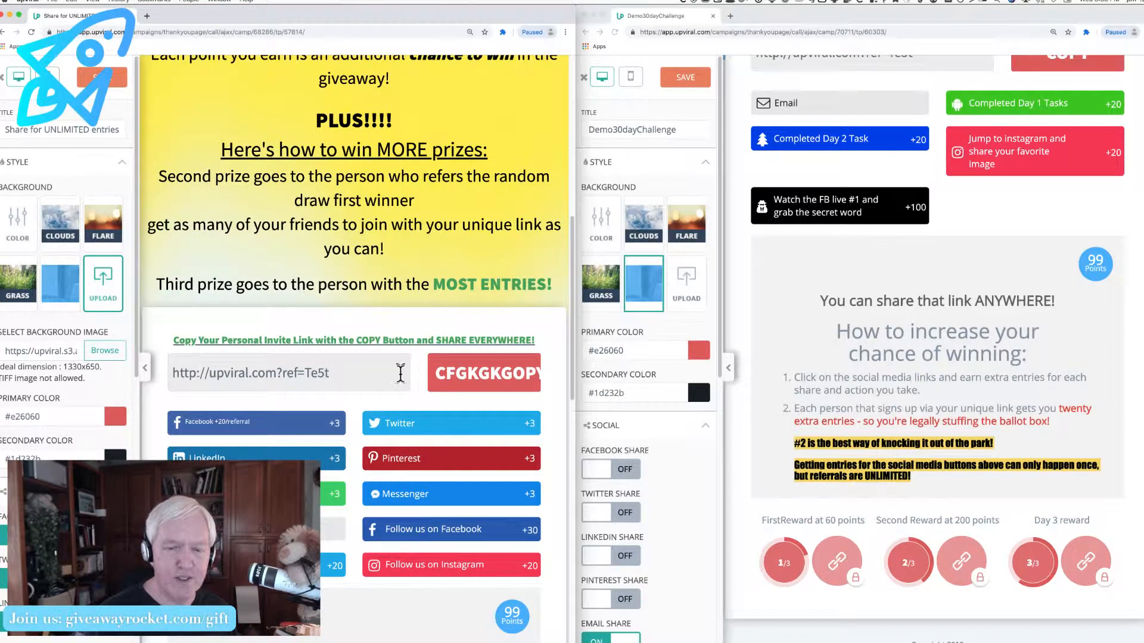
pyautogui.click(451, 384)
pyautogui.doubleClick(466, 385)
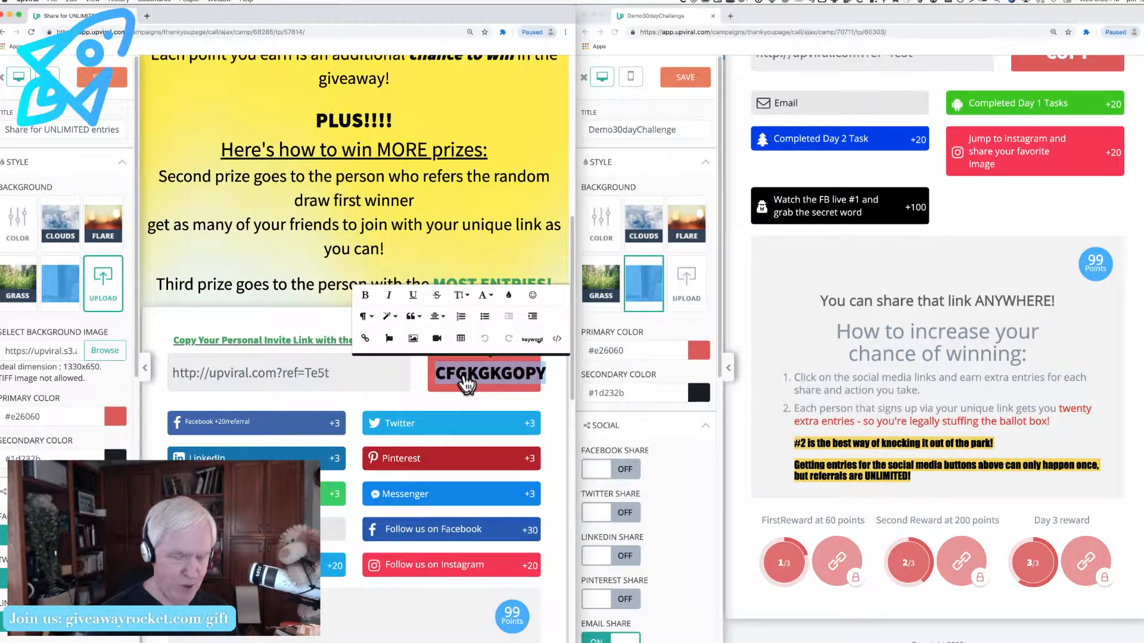
pyautogui.write('COPY')
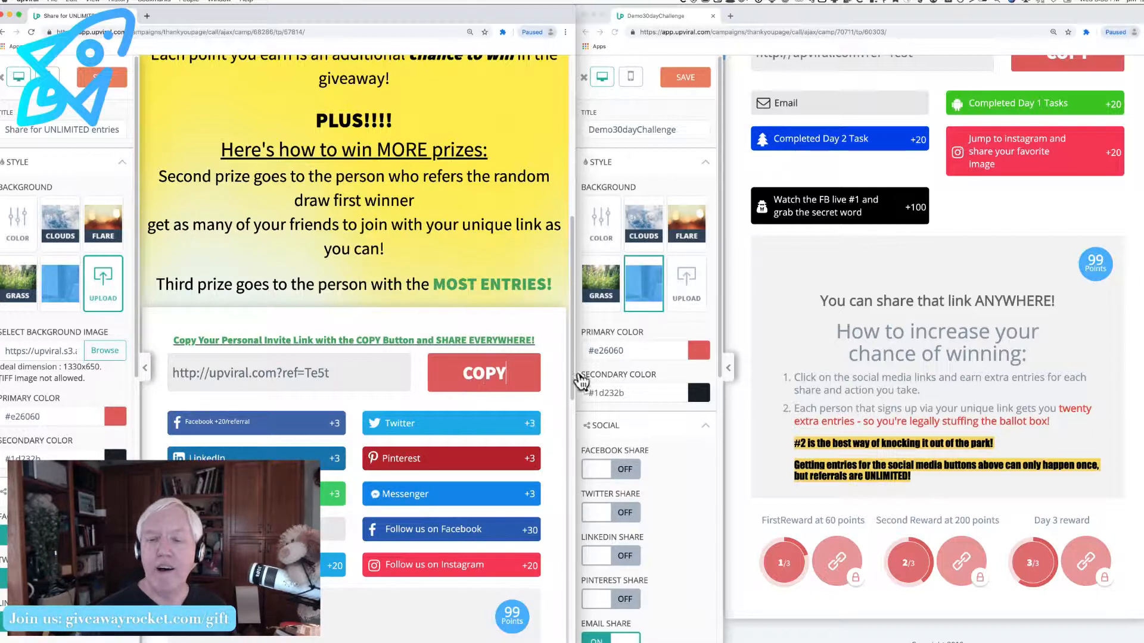
pyautogui.click(834, 344)
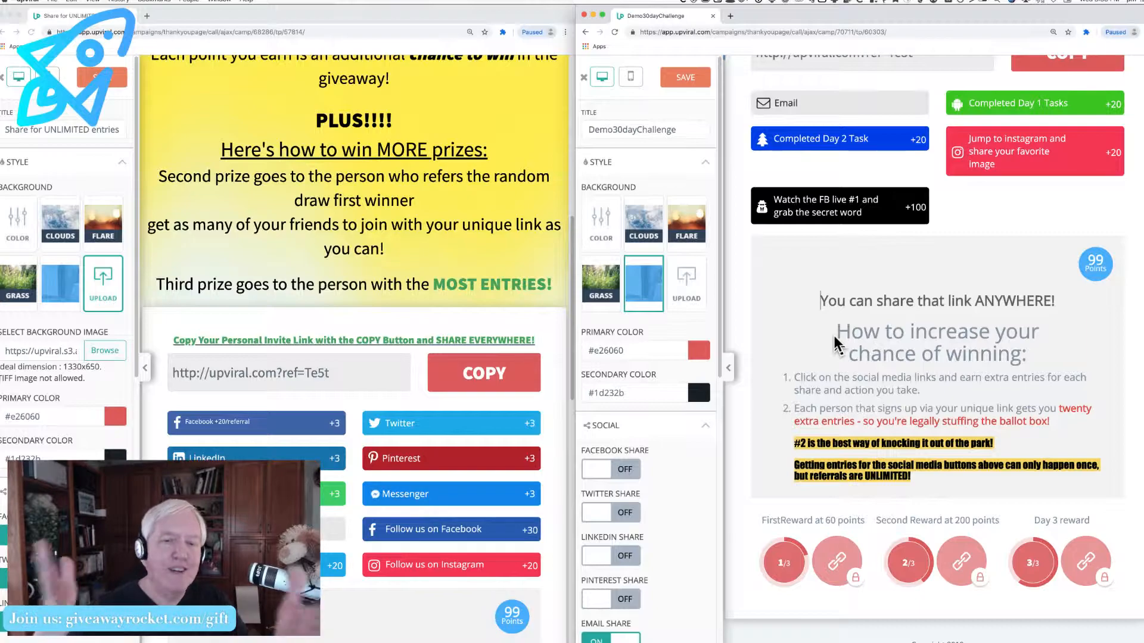